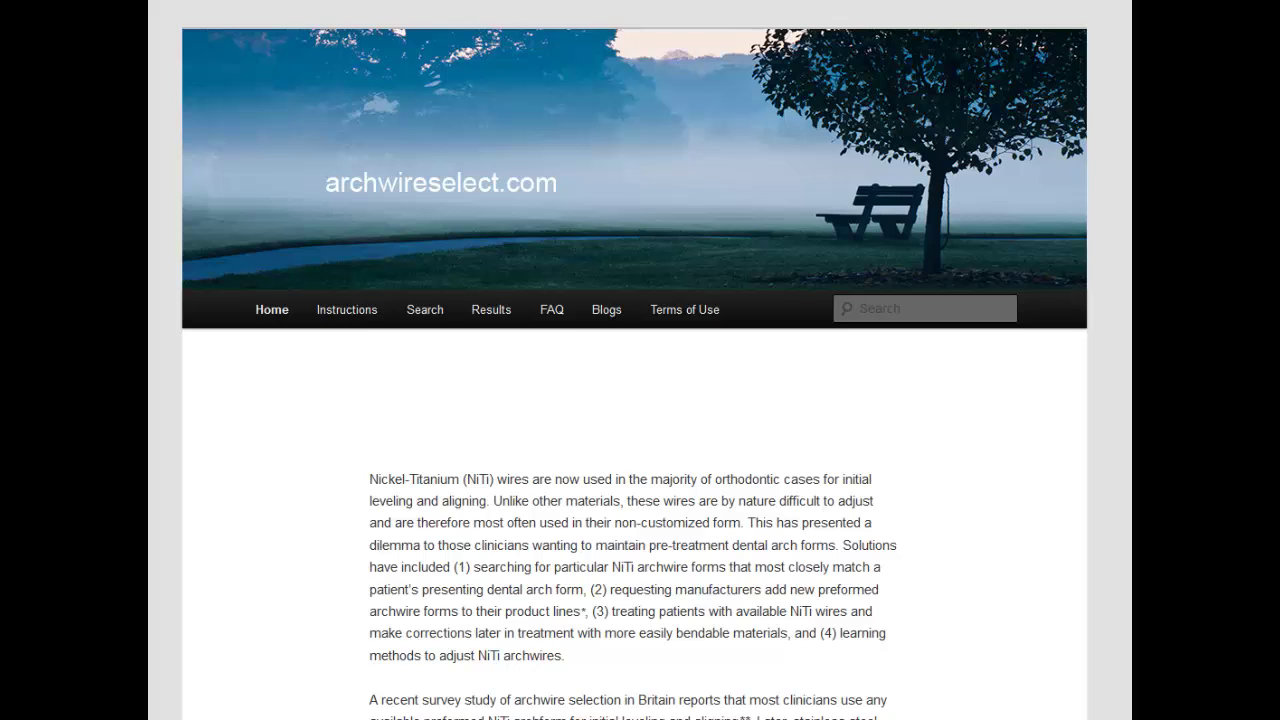
# - Open the Search form and scroll to the Step 1 arch measurements (9, 39.8, 39, 58.6, 1 mm)
pyautogui.click(427, 316)
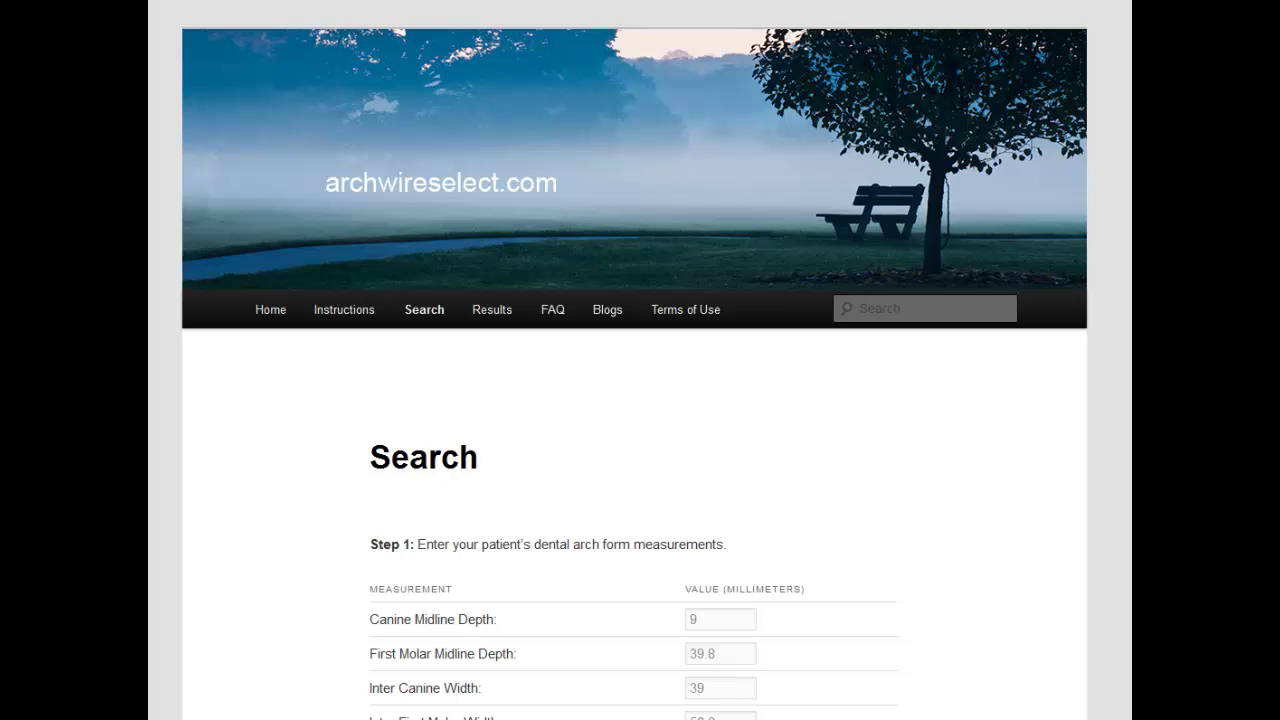
pyautogui.scroll(-3, 640, 400)
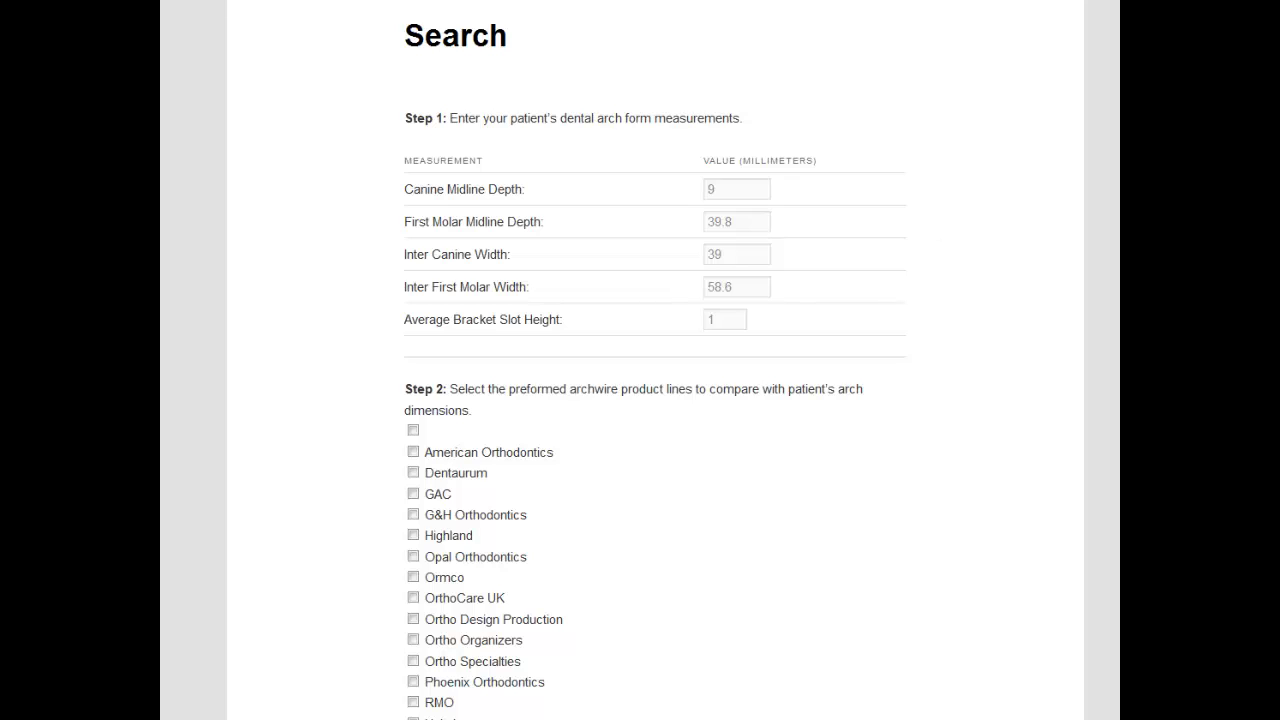
# - Change First Molar Midline Depth from 39.8 to 33 mm and Inter First Molar Width from 58.6 to 58 mm
pyautogui.click(746, 222)
pyautogui.press('BackSpace')
pyautogui.press('BackSpace')
pyautogui.press('BackSpace')
pyautogui.press('BackSpace')
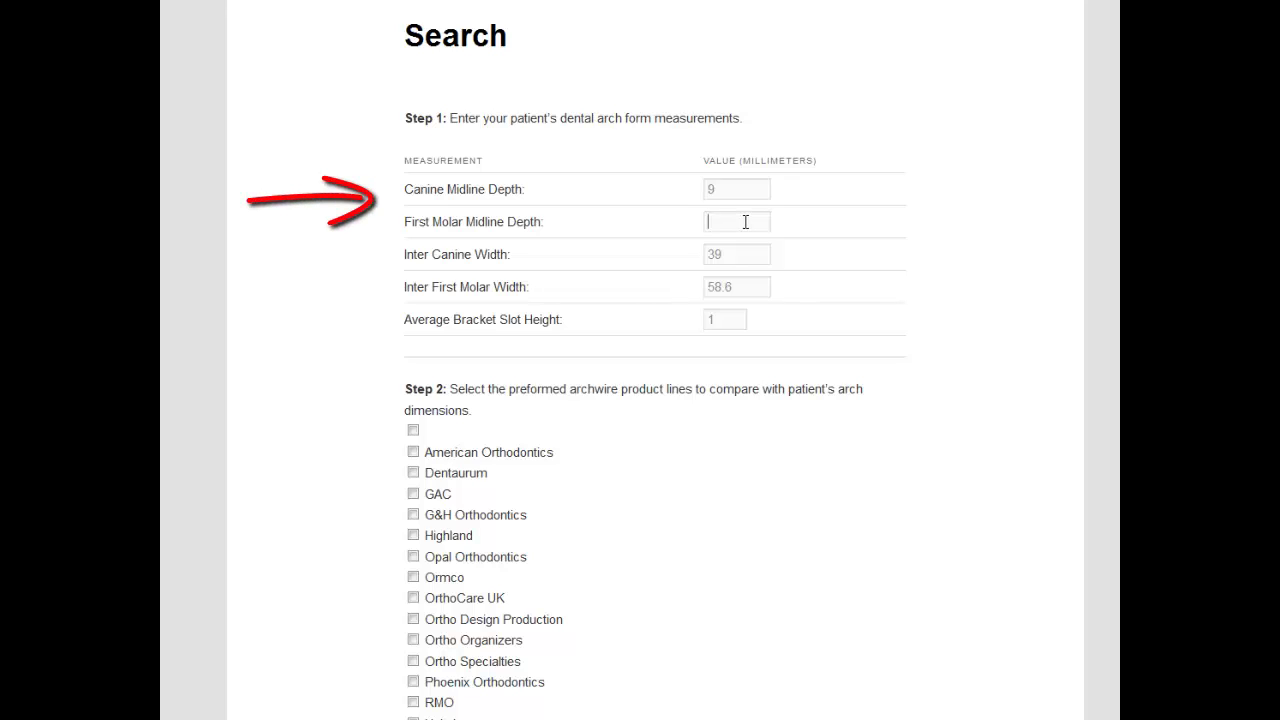
pyautogui.write('33')
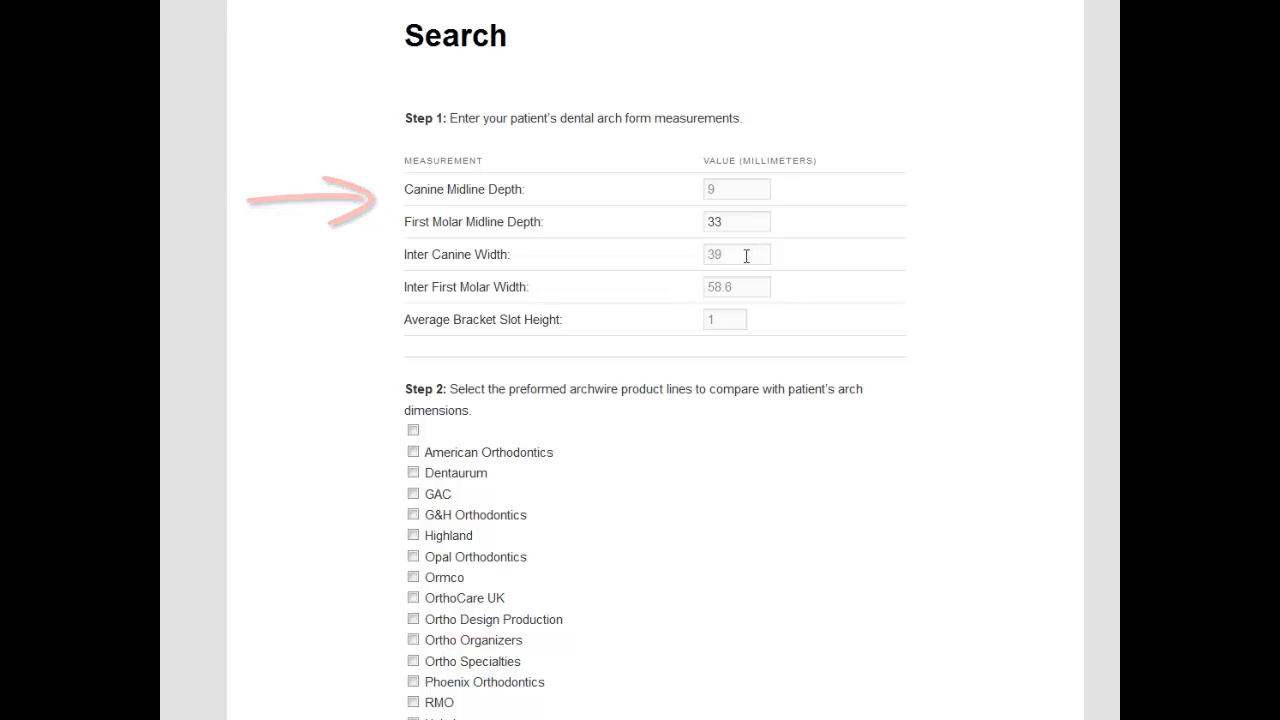
pyautogui.click(746, 256)
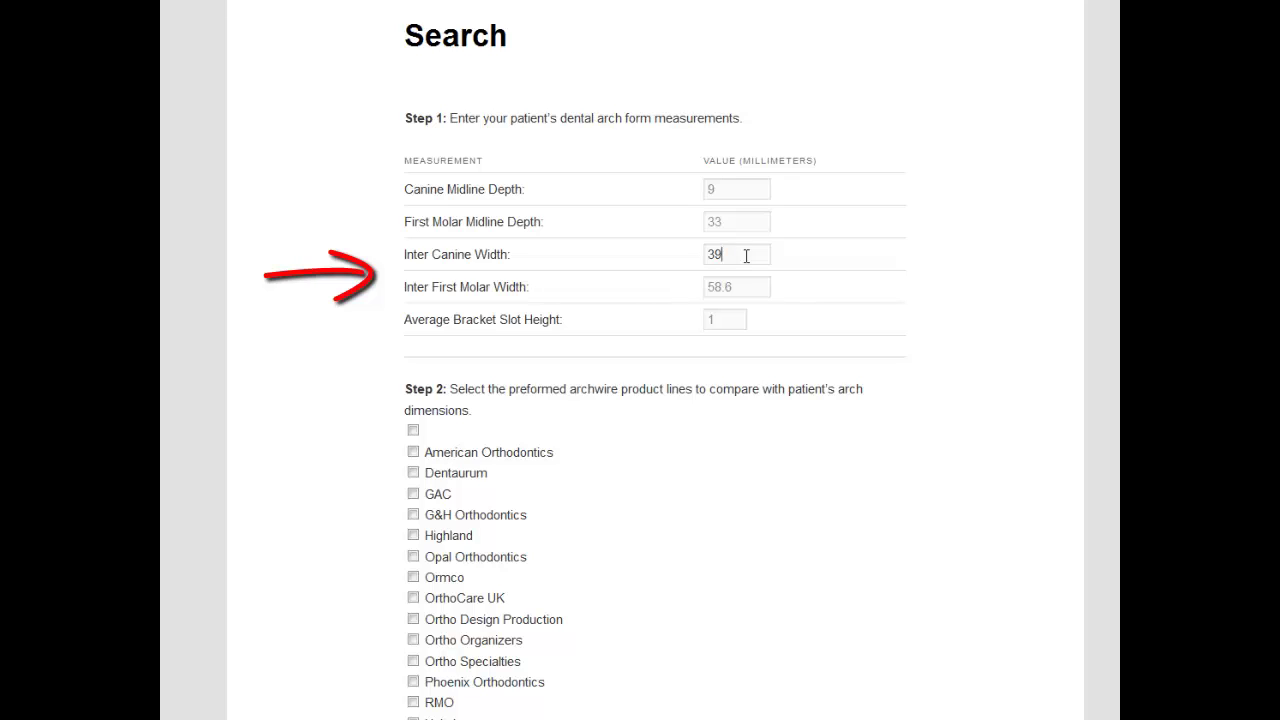
pyautogui.click(746, 289)
pyautogui.press('BackSpace')
pyautogui.press('BackSpace')
pyautogui.click(727, 321)
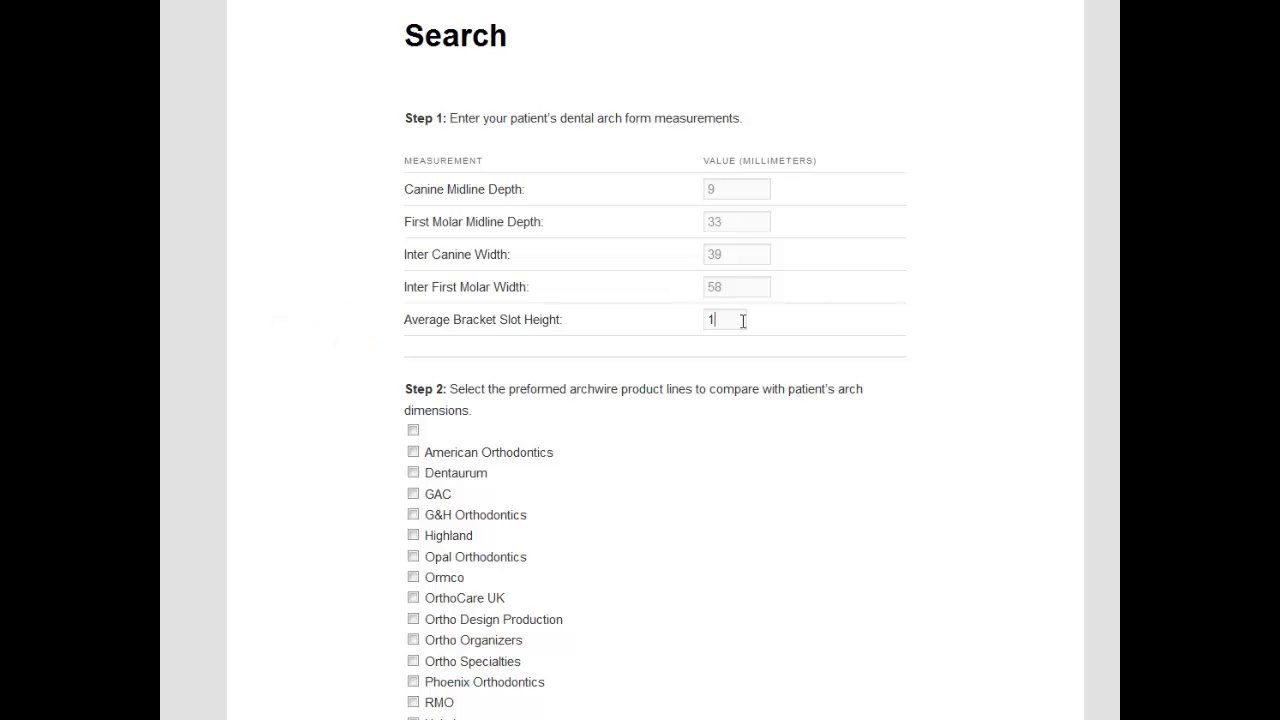
pyautogui.click(1106, 496)
pyautogui.scroll(-1, 1106, 496)
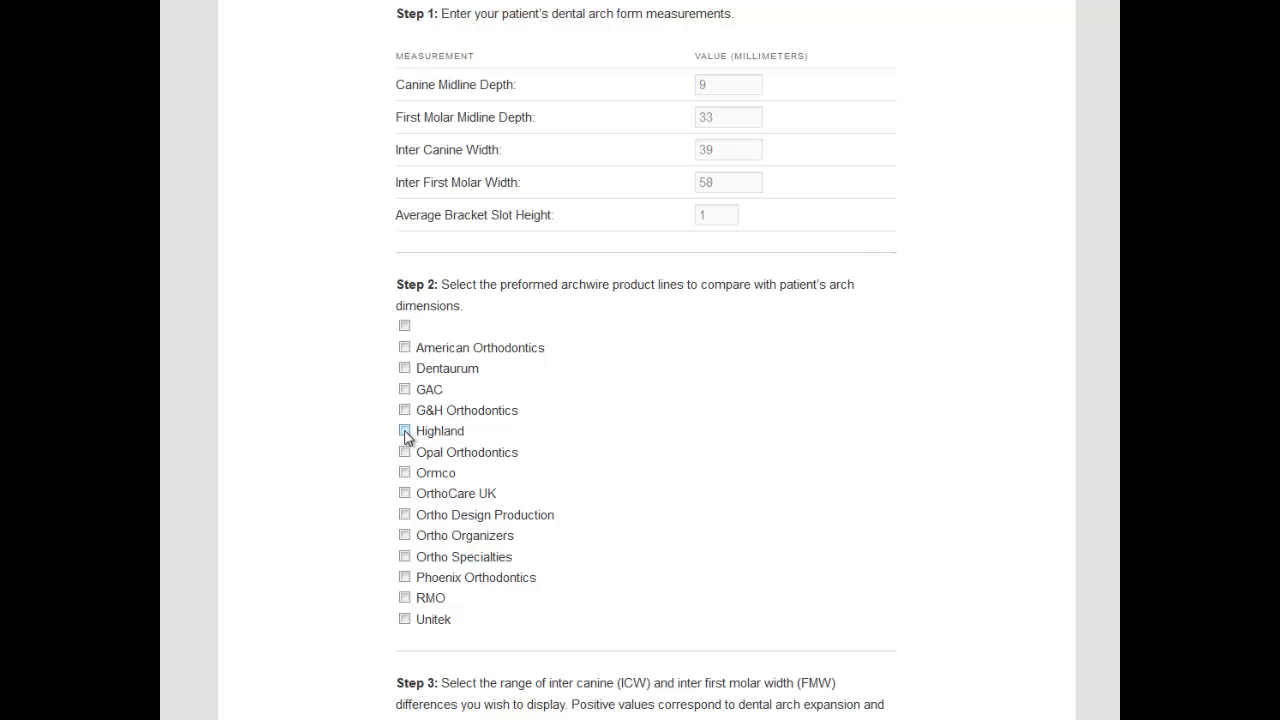
# - Include Highland and Unitek wires, choose Display all Values, and submit the search
pyautogui.click(405, 619)
pyautogui.scroll(-4, 646, 360)
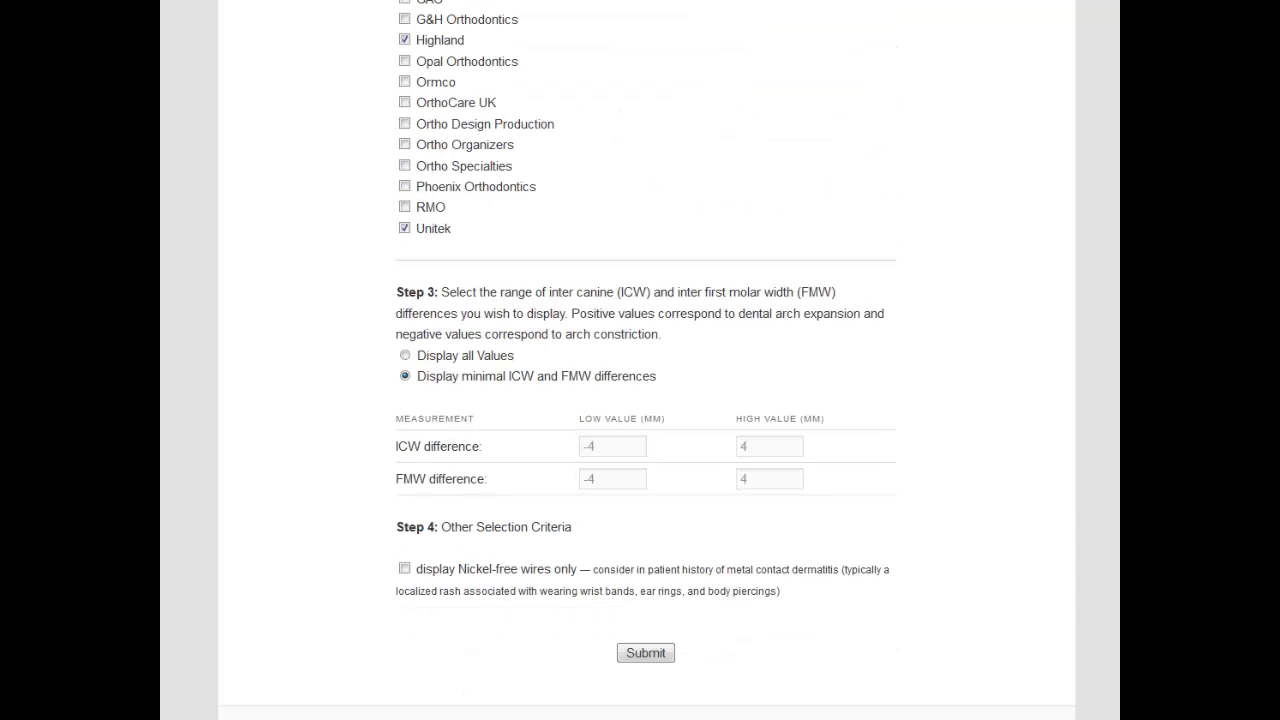
pyautogui.scroll(-1, 646, 360)
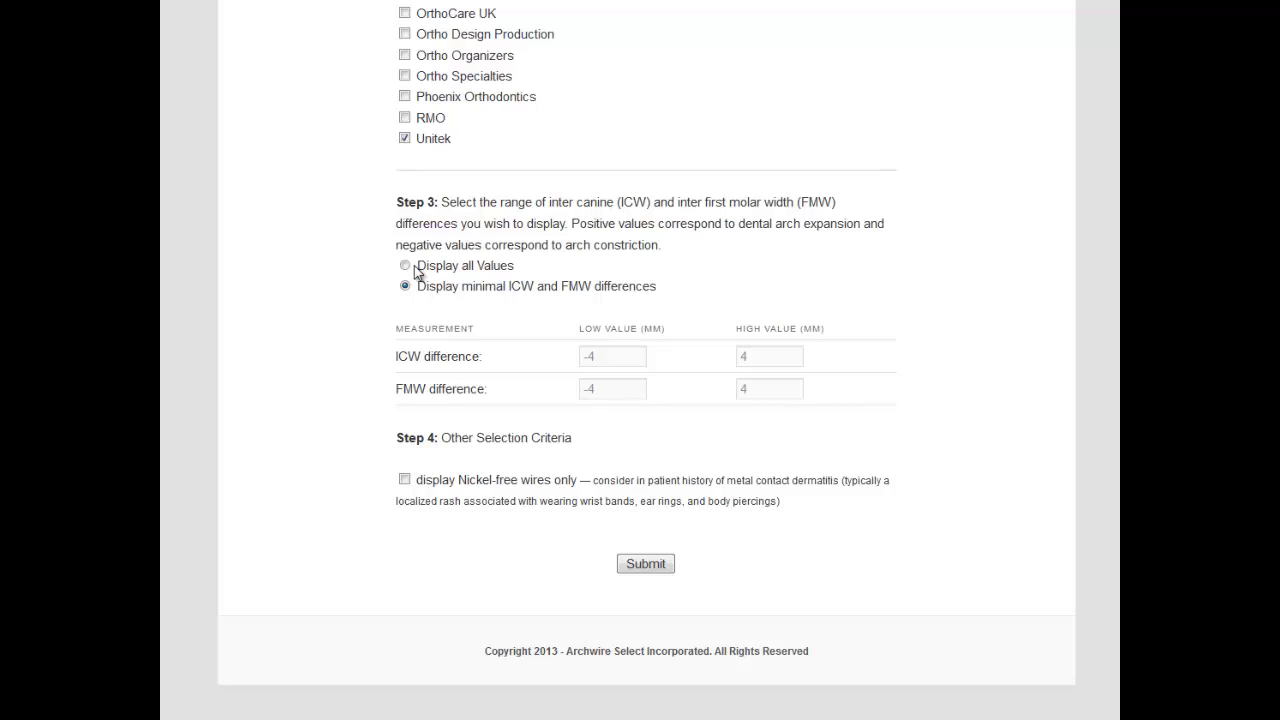
pyautogui.click(405, 265)
pyautogui.click(647, 568)
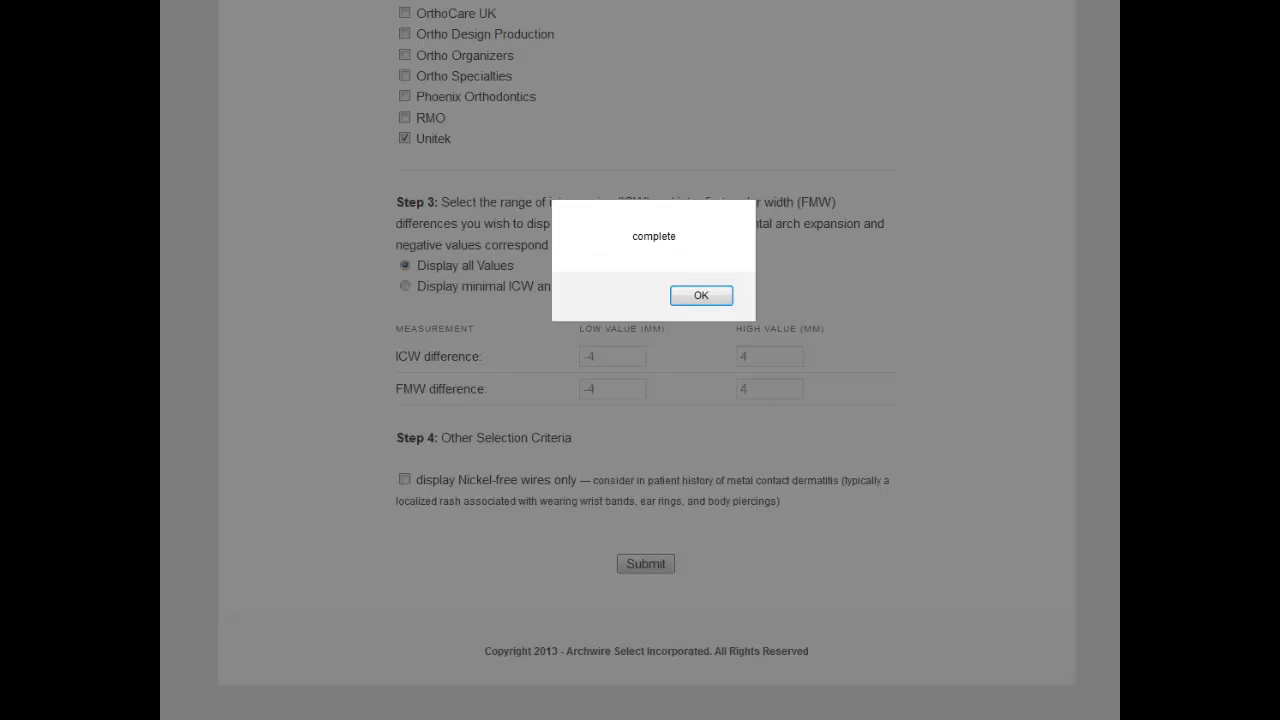
# - Dismiss the 'complete' alert and return to the Results page for measurements 9, 33, 39, 58, 1
pyautogui.click(688, 297)
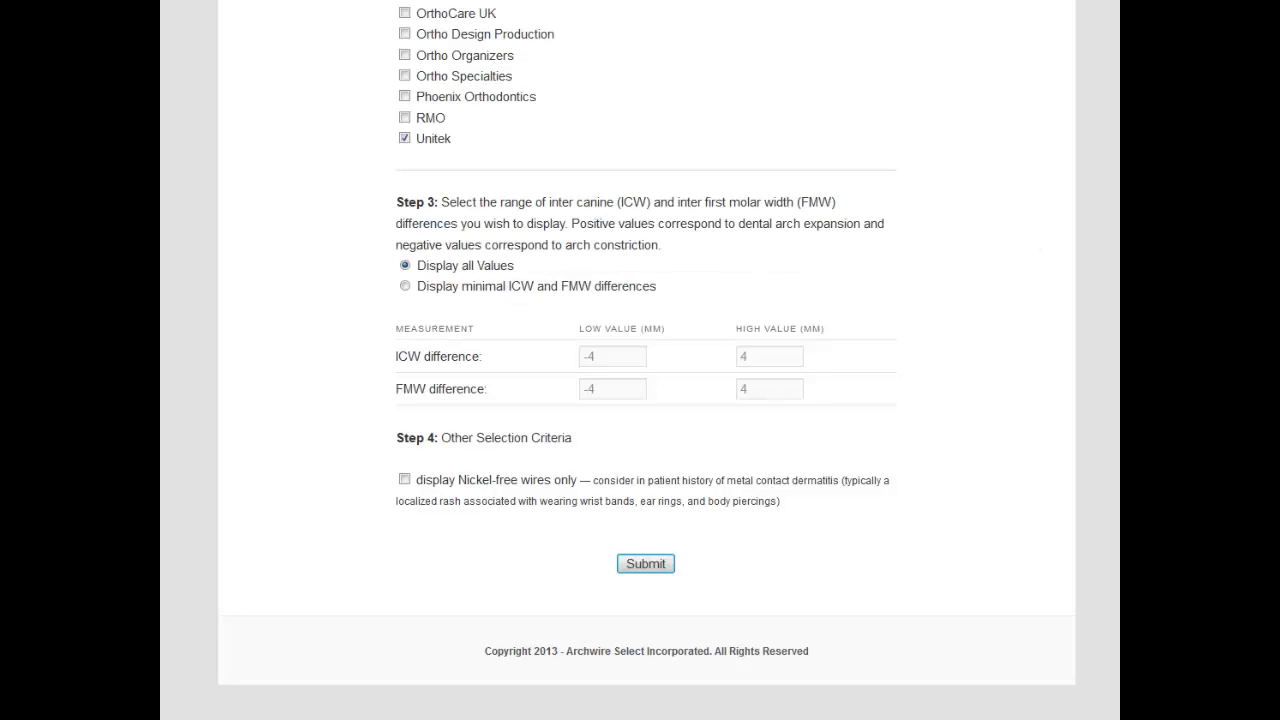
pyautogui.scroll(4, 1032, 414)
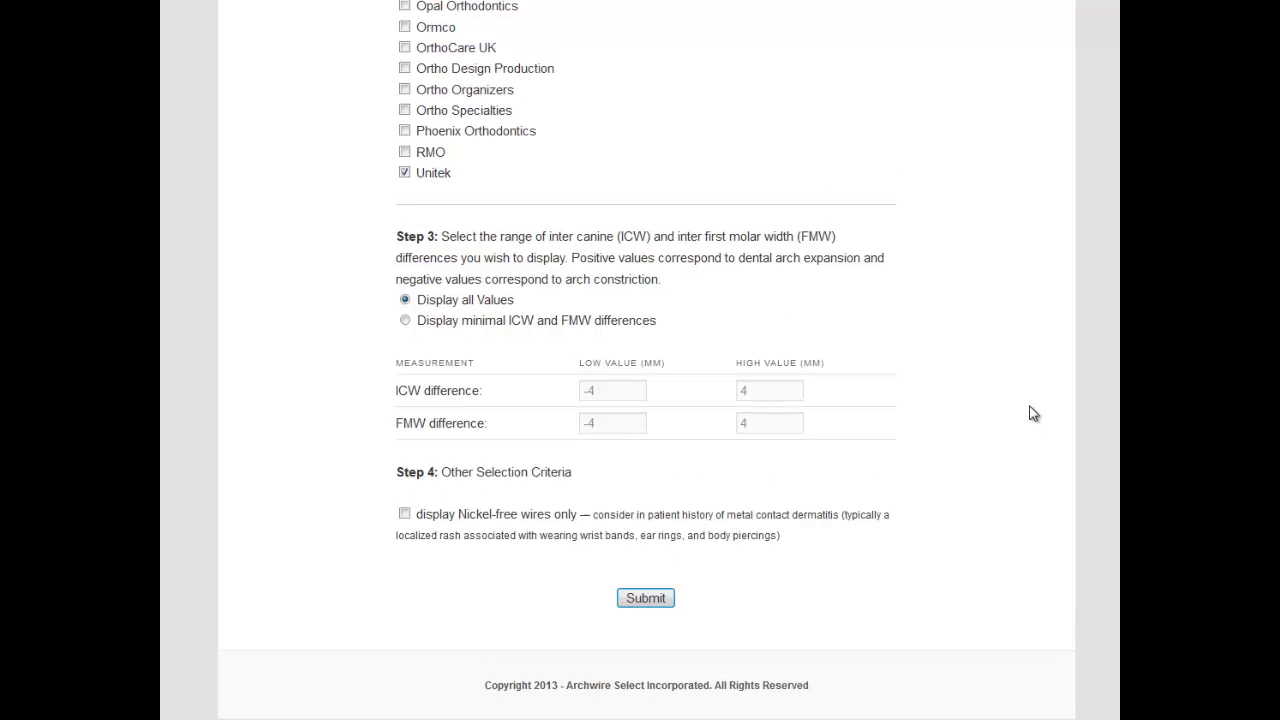
pyautogui.scroll(6, 1033, 411)
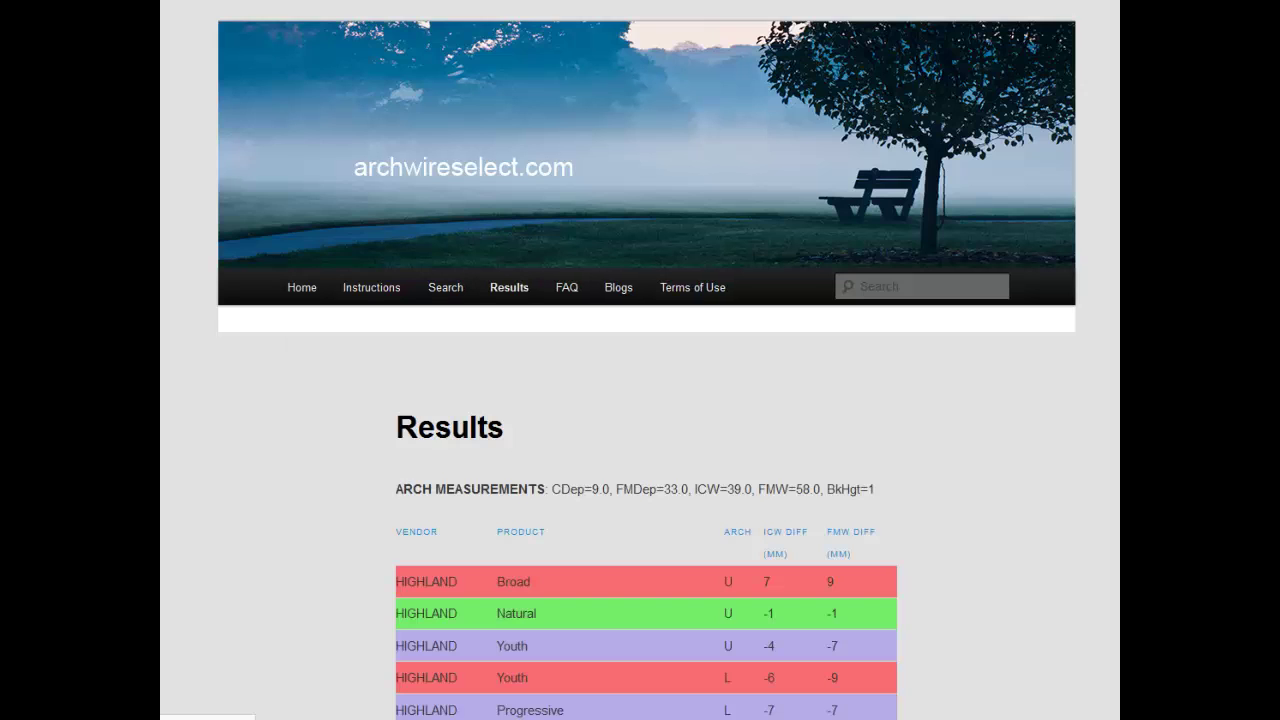
# - Scroll through the Highland and Unitek results table to review the ICW and FMW differences
pyautogui.scroll(-2, 640, 400)
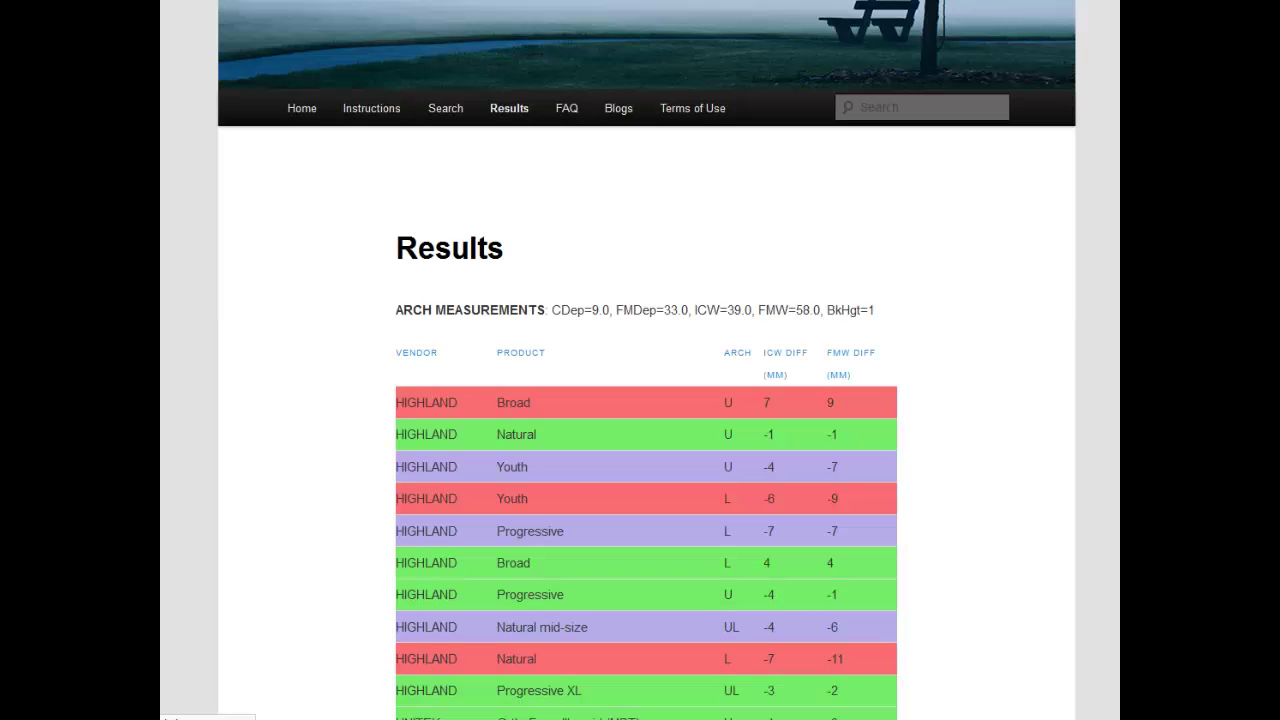
pyautogui.scroll(-3, 640, 400)
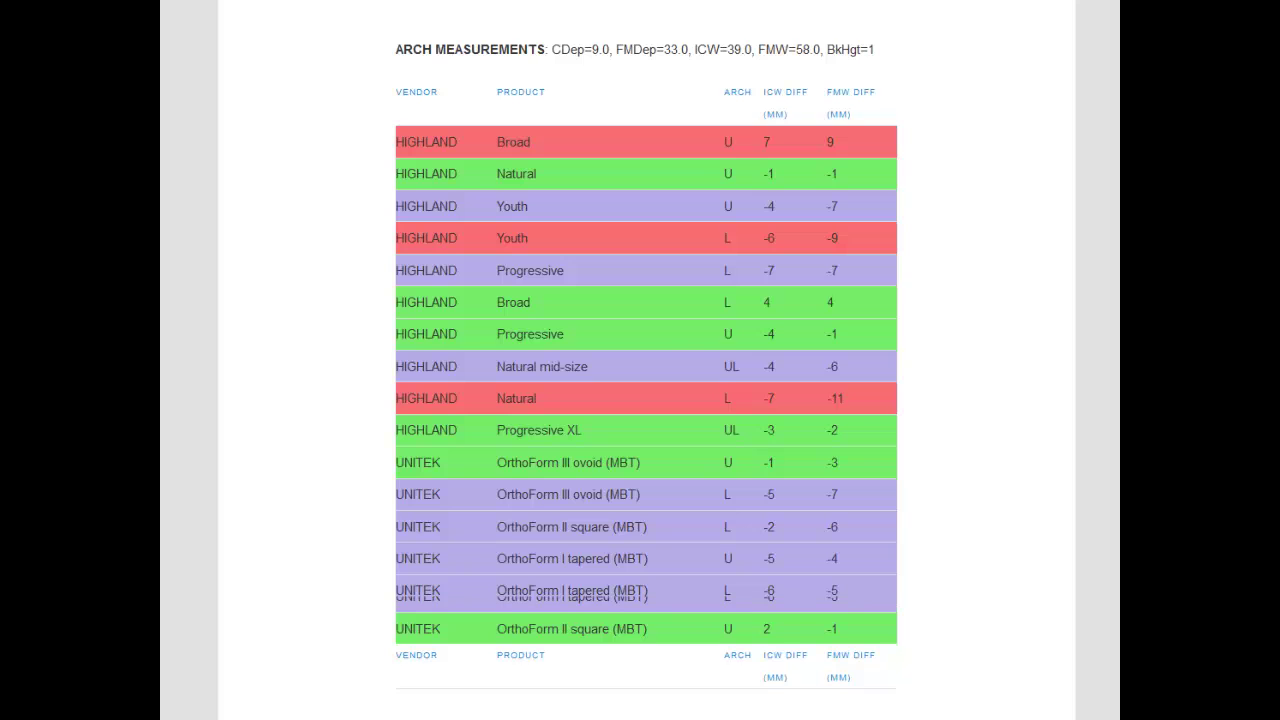
pyautogui.scroll(1, 640, 400)
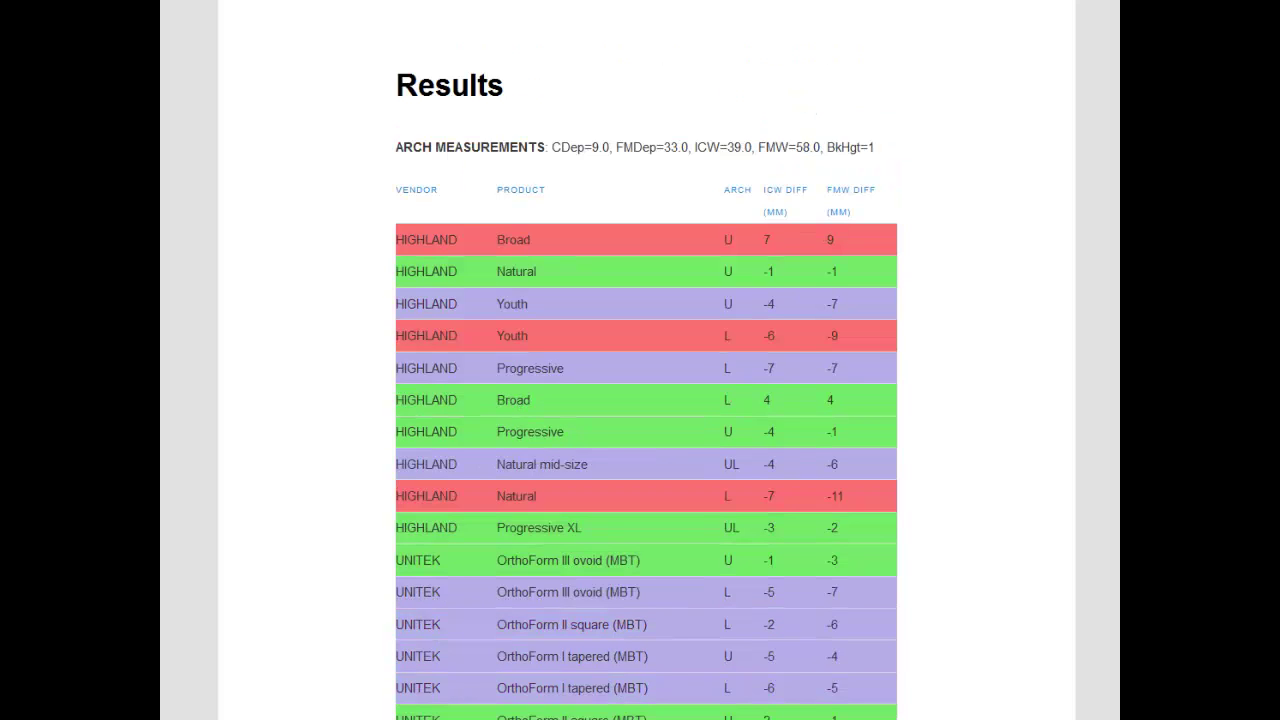
pyautogui.scroll(-1, 640, 400)
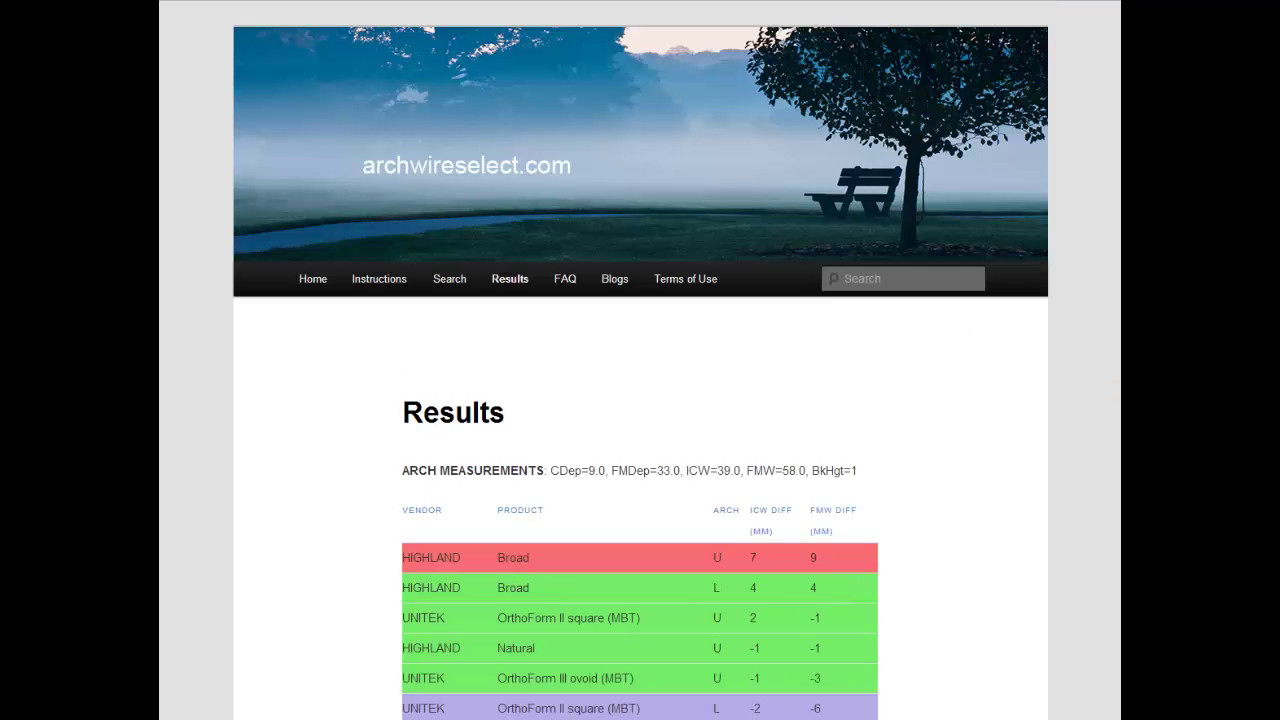
# - Scroll past the results table, which ends at -7 mm, toward the refine-search form
pyautogui.scroll(-3, 640, 400)
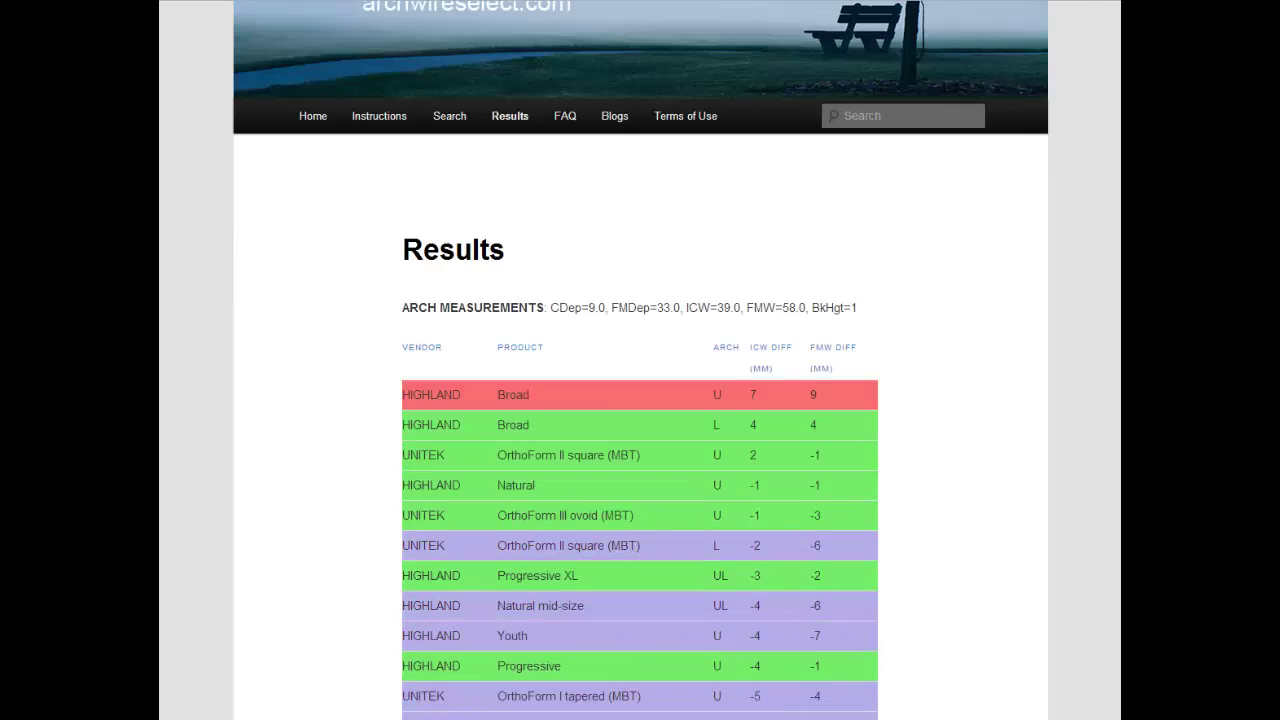
pyautogui.scroll(-3, 640, 400)
pyautogui.scroll(-2, 640, 400)
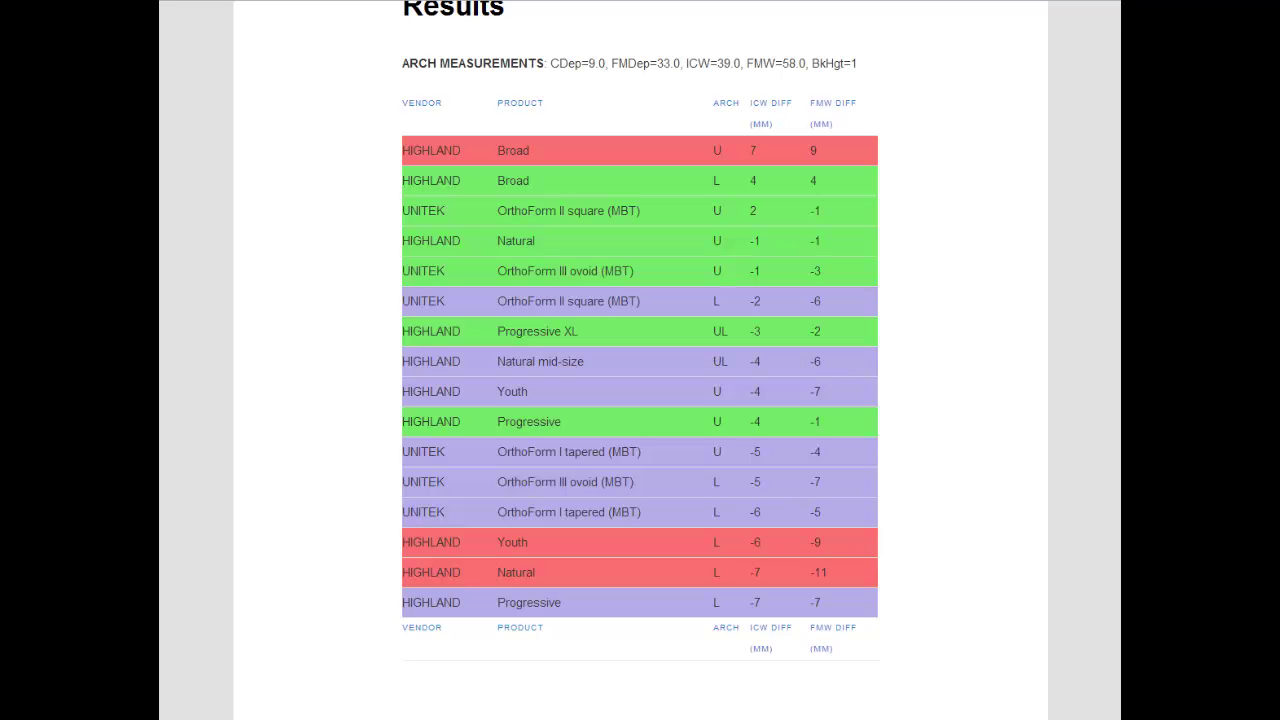
pyautogui.scroll(-5, 640, 360)
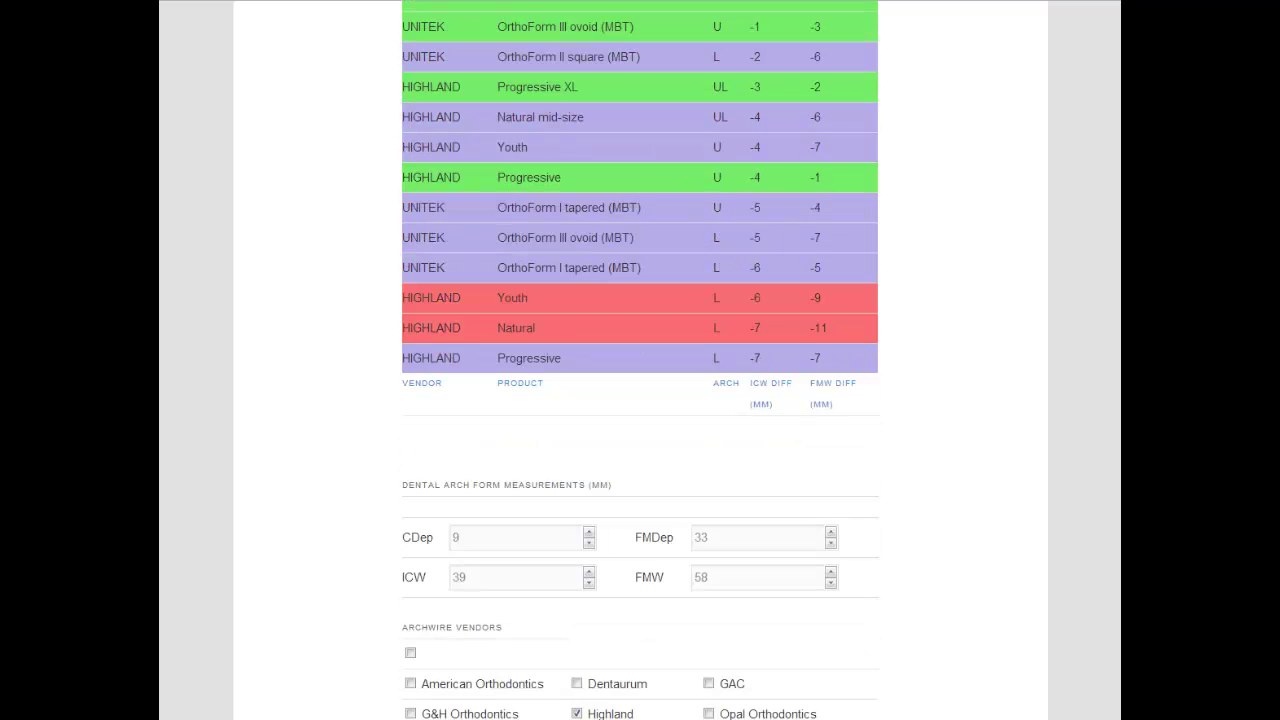
# - Limit results to minimal ICW and FMW differences and resubmit the search
pyautogui.scroll(-3, 640, 360)
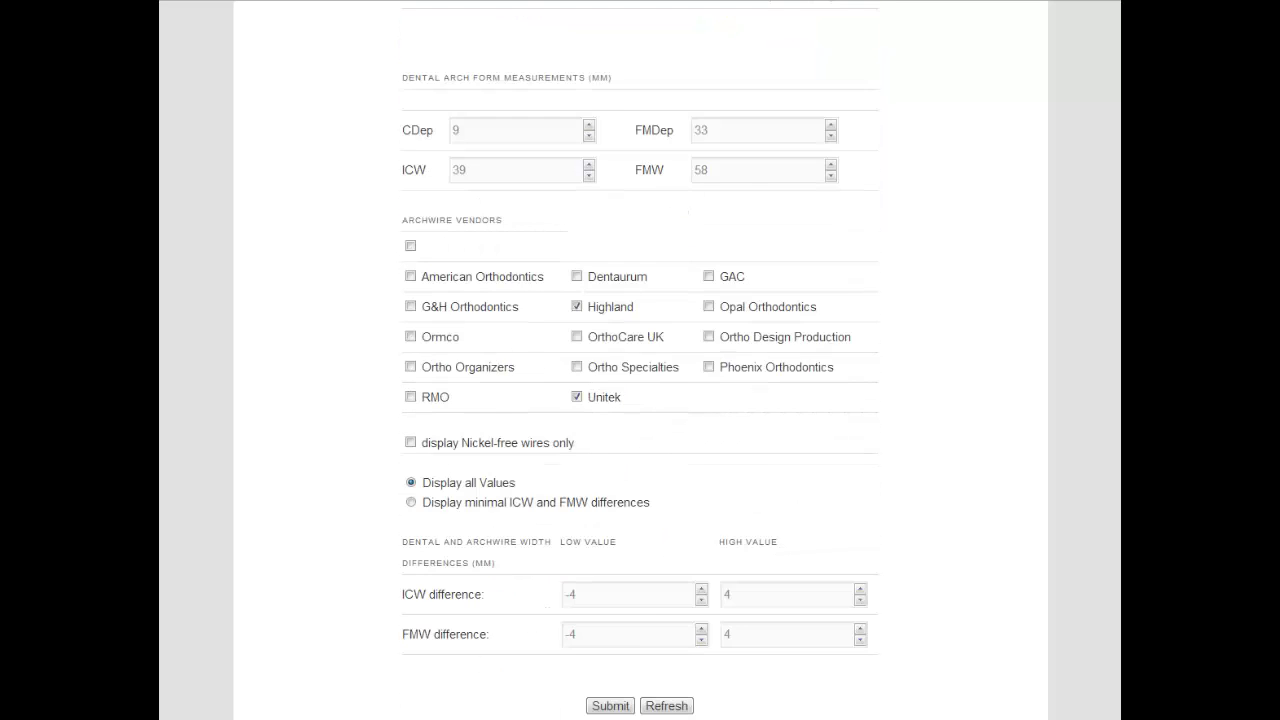
pyautogui.scroll(-2, 640, 360)
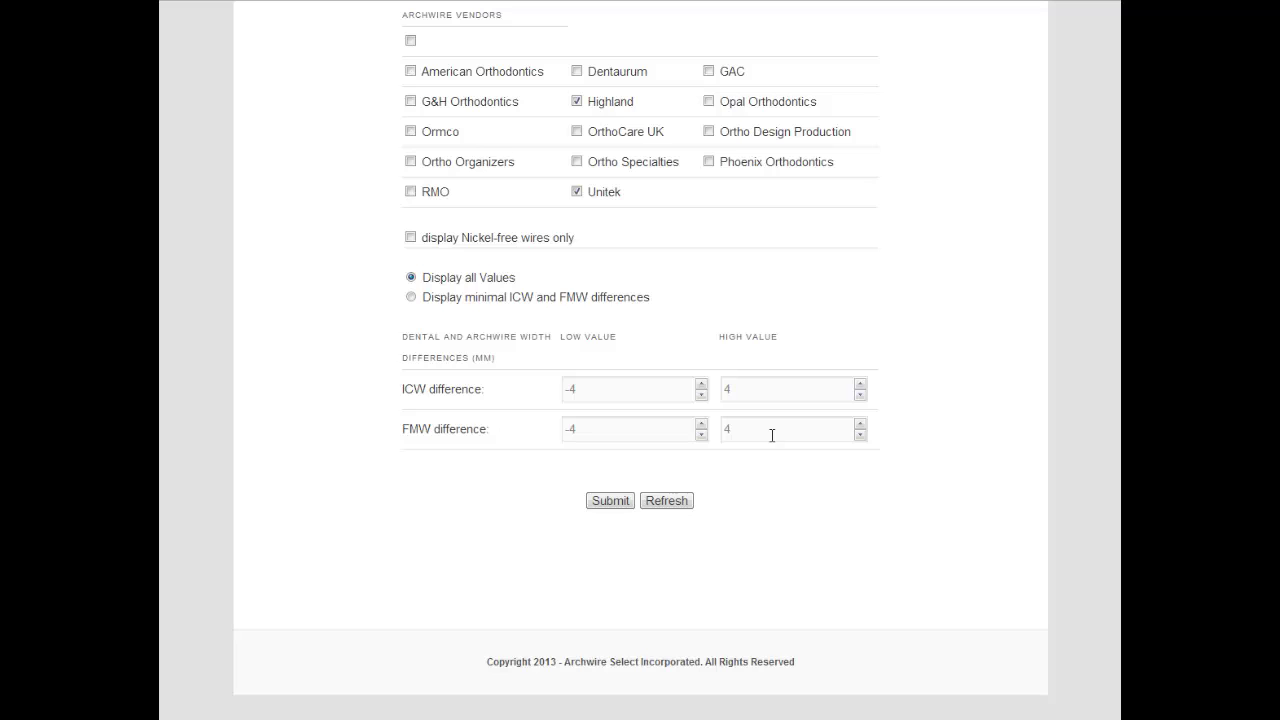
pyautogui.click(411, 299)
pyautogui.click(612, 506)
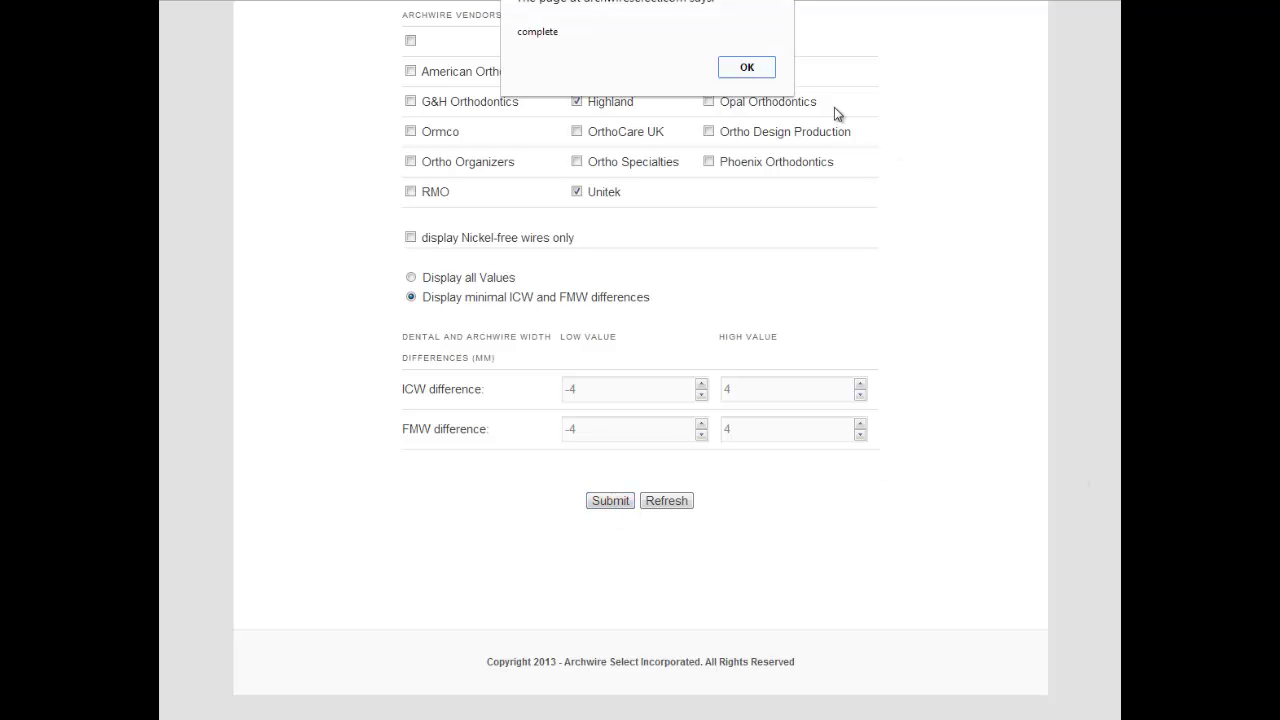
# - Dismiss the alert and refresh to show six green Highland and Unitek matches within -4 to 4 mm
pyautogui.click(745, 70)
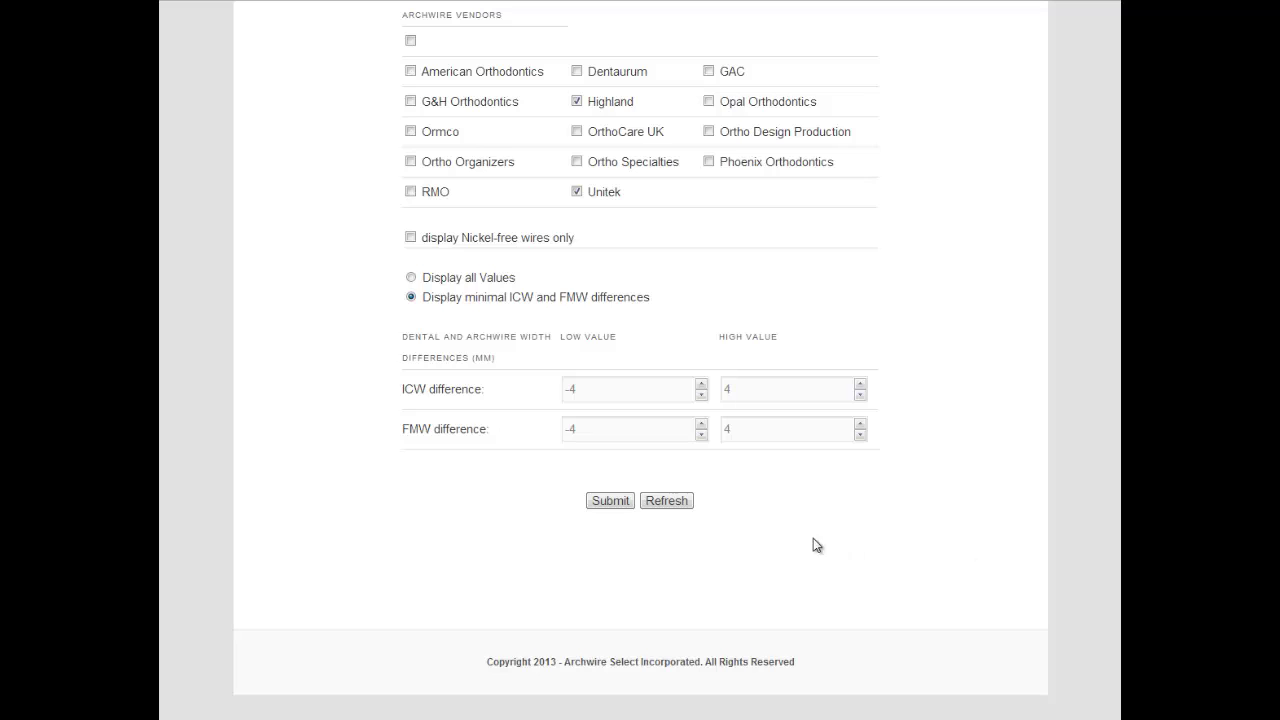
pyautogui.click(666, 501)
pyautogui.scroll(3, 640, 360)
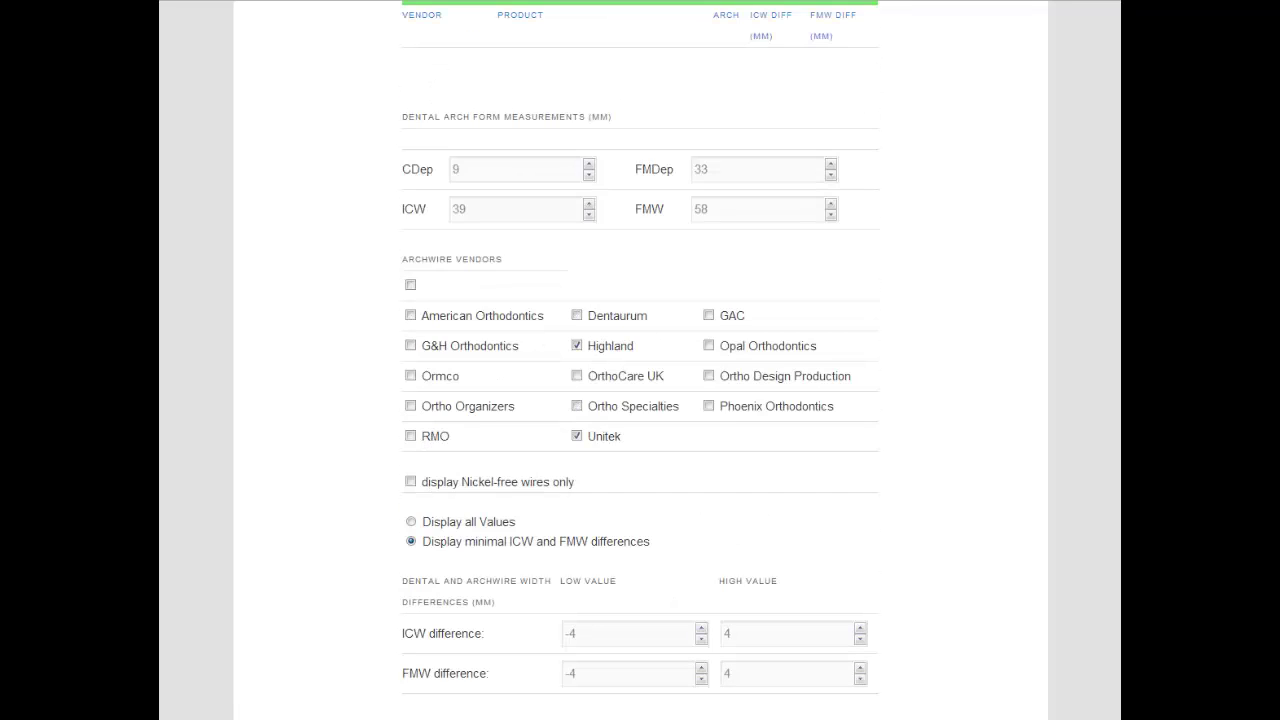
pyautogui.scroll(4, 640, 360)
pyautogui.scroll(1, 640, 360)
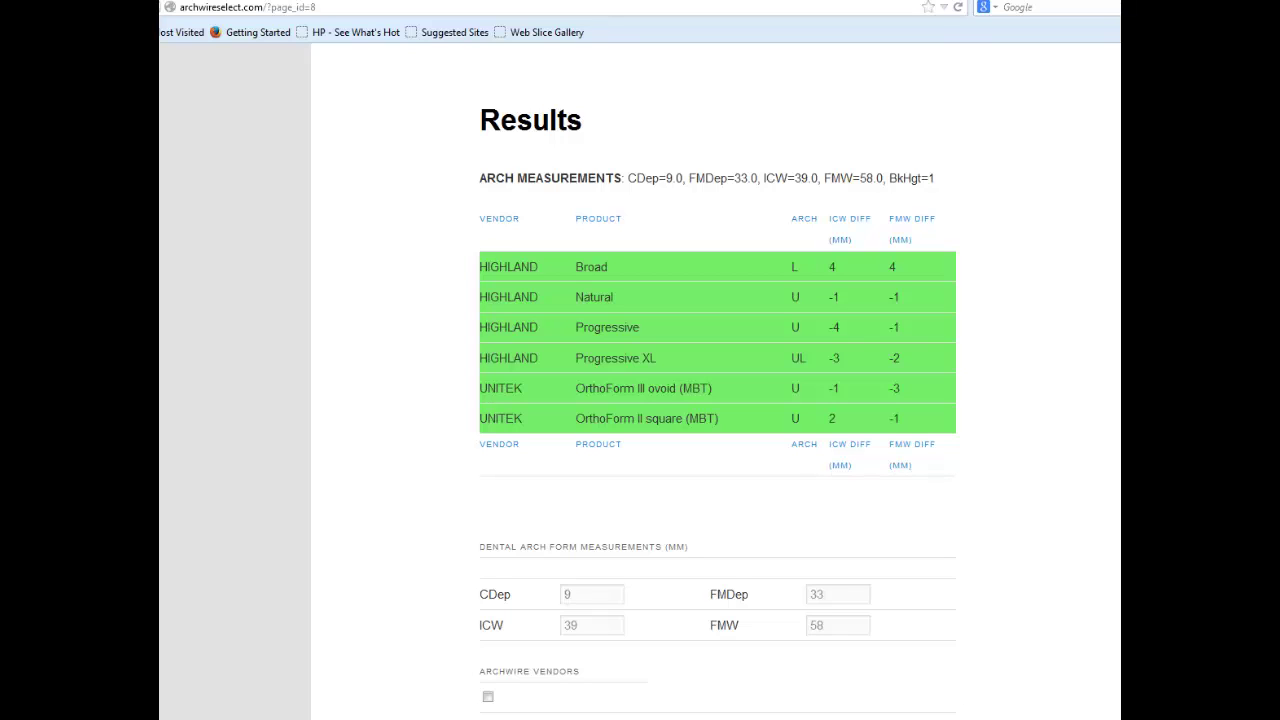
# - Set the ICW difference range to -2 to 2 mm
pyautogui.scroll(-5, 717, 400)
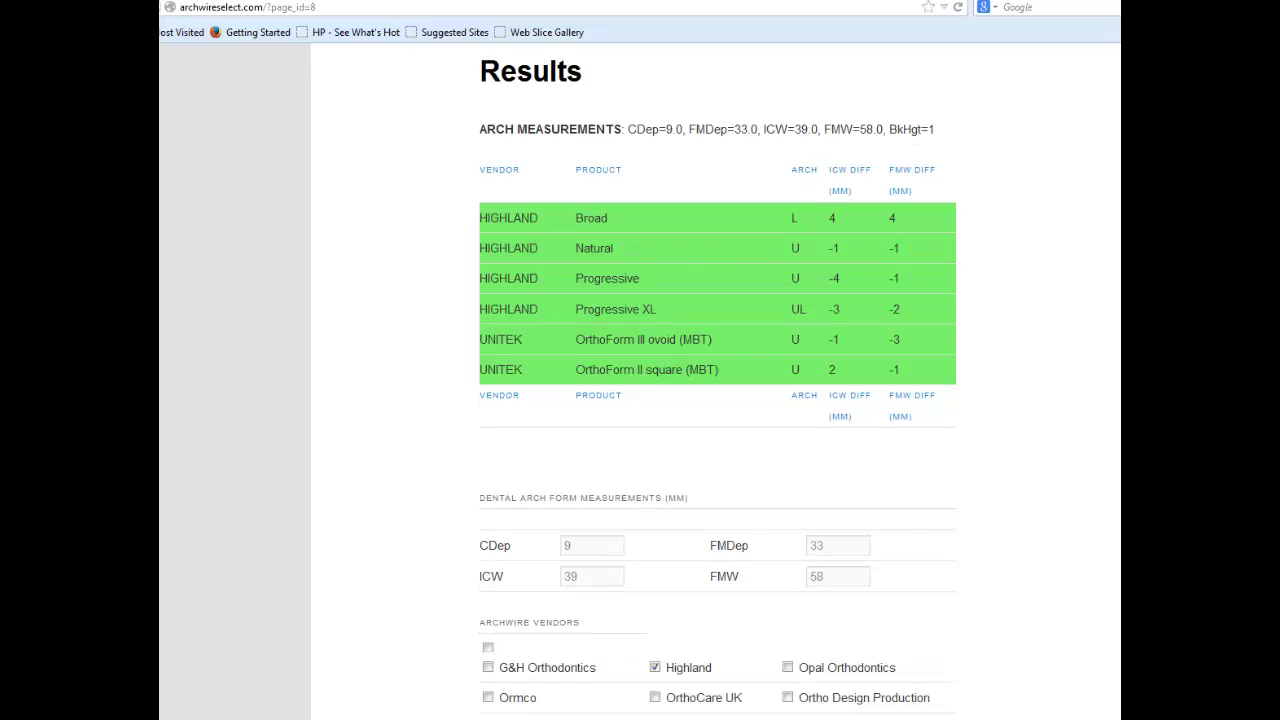
pyautogui.scroll(-3, 717, 400)
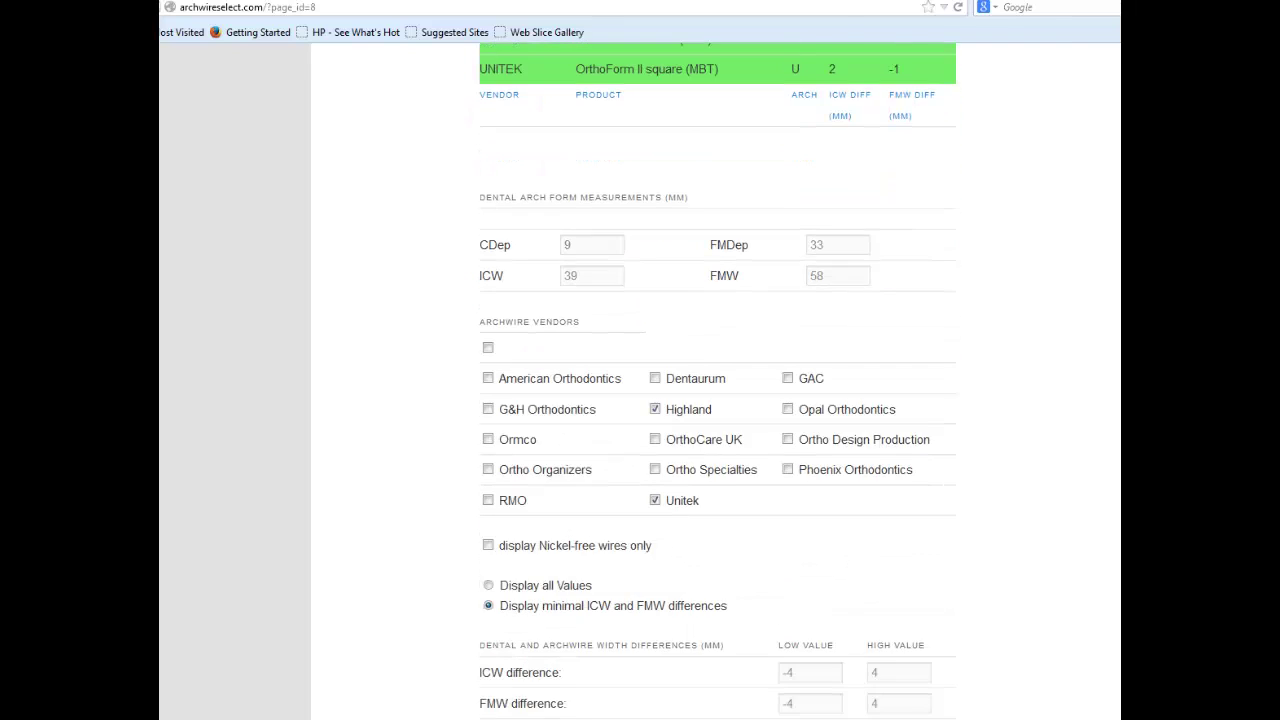
pyautogui.scroll(-3, 717, 370)
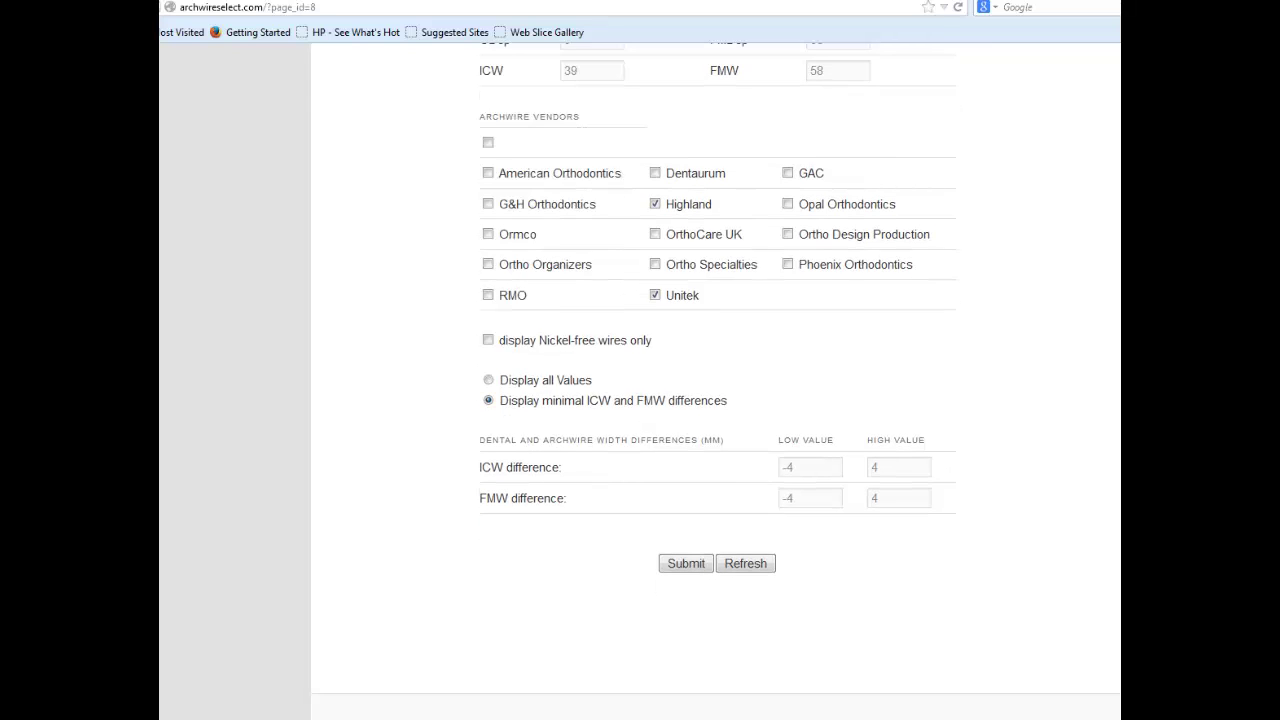
pyautogui.click(792, 467)
pyautogui.press('BackSpace')
pyautogui.write('2')
pyautogui.click(898, 467)
pyautogui.press('BackSpace')
pyautogui.write('2')
# - Set the FMW difference range to -2 to 2 mm, submit, and dismiss the alert
pyautogui.click(792, 498)
pyautogui.press('BackSpace')
pyautogui.write('2')
pyautogui.click(898, 498)
pyautogui.press('BackSpace')
pyautogui.write('2')
pyautogui.click(686, 563)
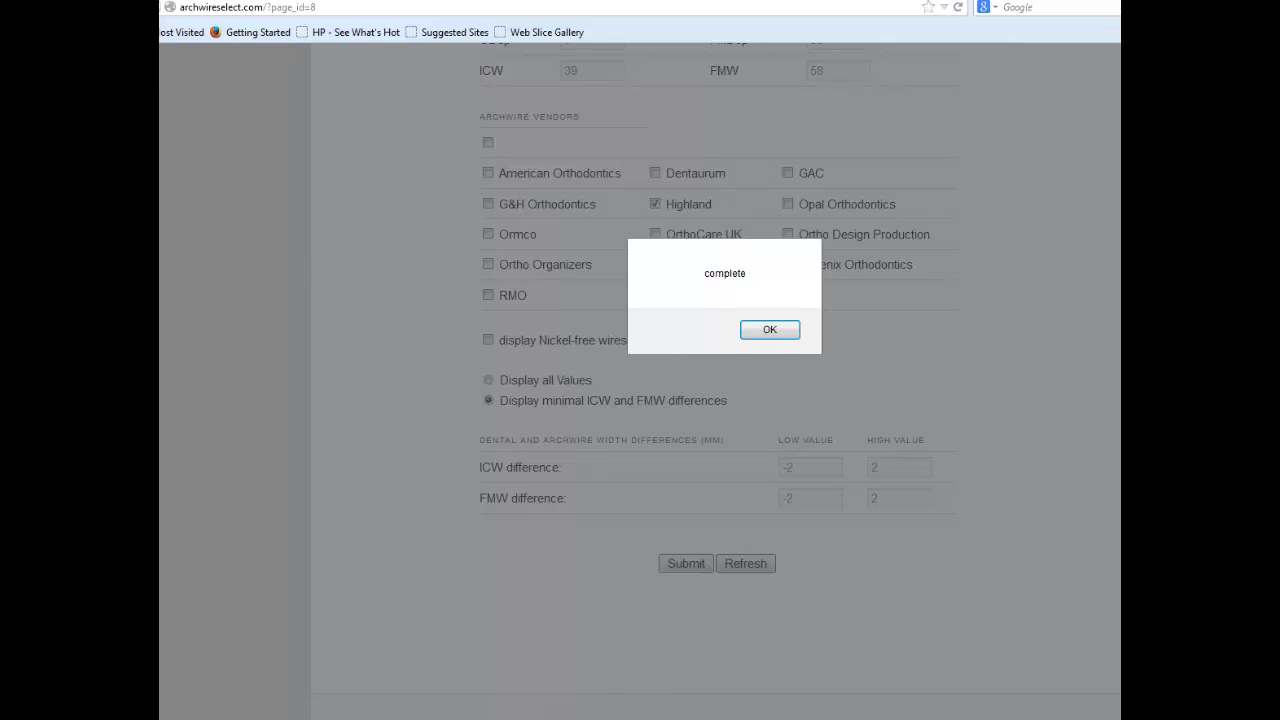
pyautogui.press('Return')
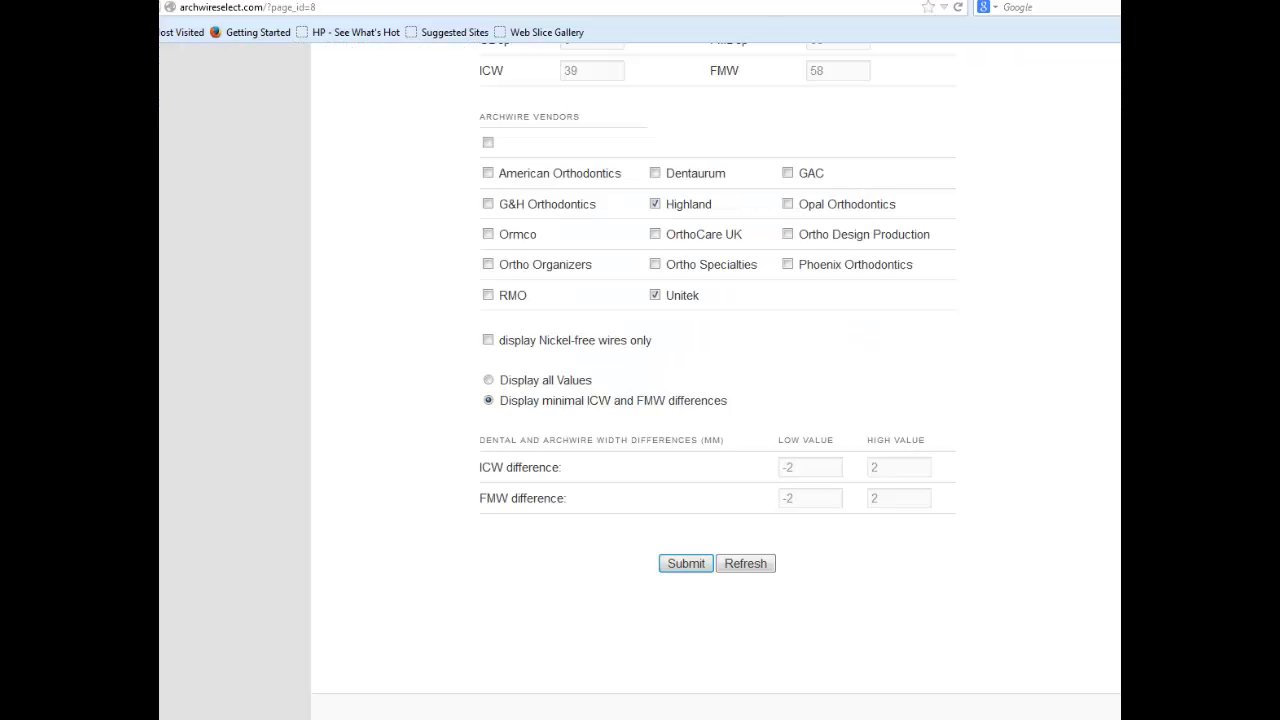
pyautogui.scroll(-1, 640, 380)
# - Review the Unitek OrthoForm II square (MBT) and Highland Natural matches, then return to the difference fields
pyautogui.scroll(10, 716, 380)
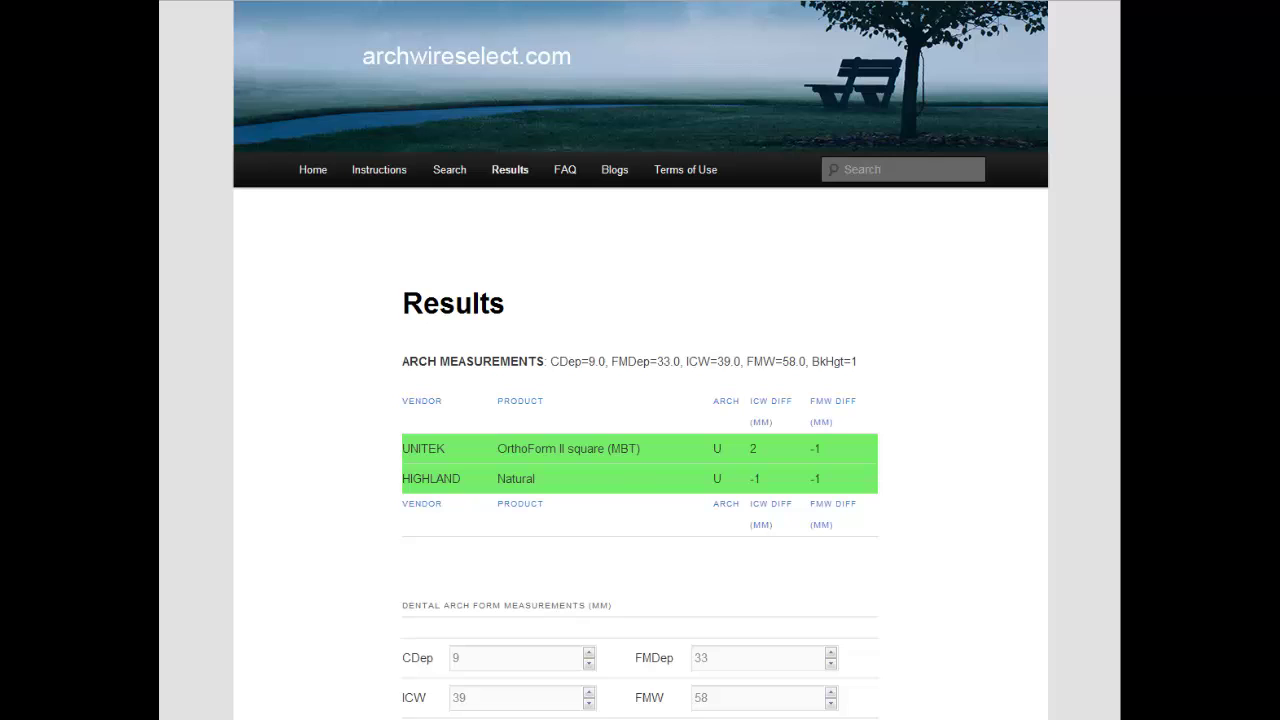
pyautogui.scroll(-4, 640, 400)
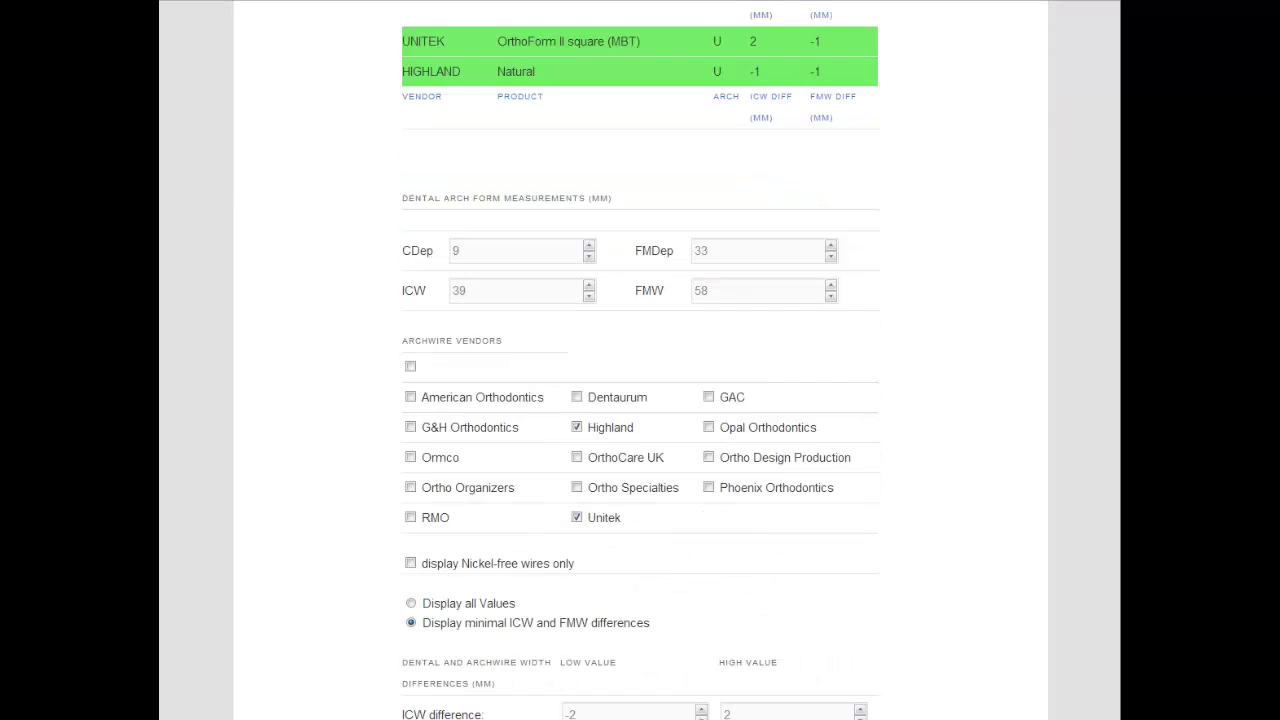
pyautogui.scroll(-3, 640, 400)
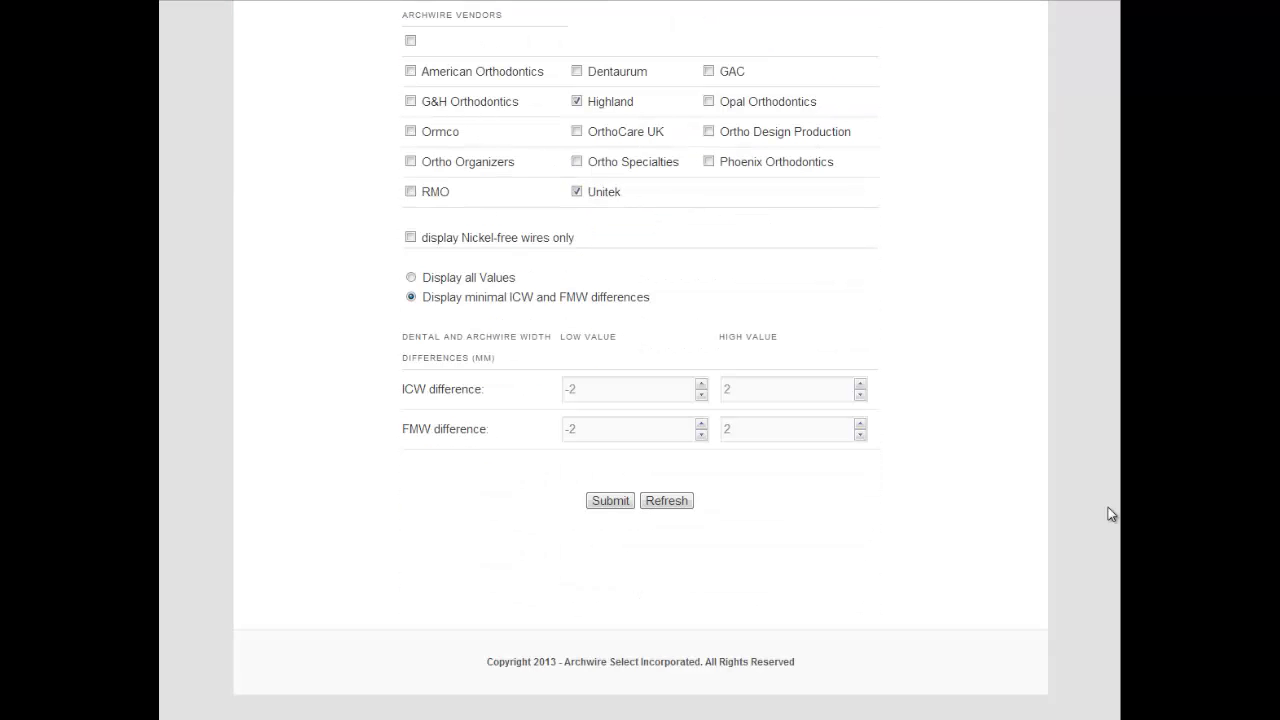
# - Change the FMW difference range to 4 to 10 mm
pyautogui.click(608, 430)
pyautogui.press('BackSpace')
pyautogui.press('BackSpace')
pyautogui.write('4')
pyautogui.click(767, 436)
pyautogui.press('BackSpace')
pyautogui.write('10')
# - Submit the 4–10 mm FMW search, dismiss the alert, and refresh the now-empty results
pyautogui.click(618, 502)
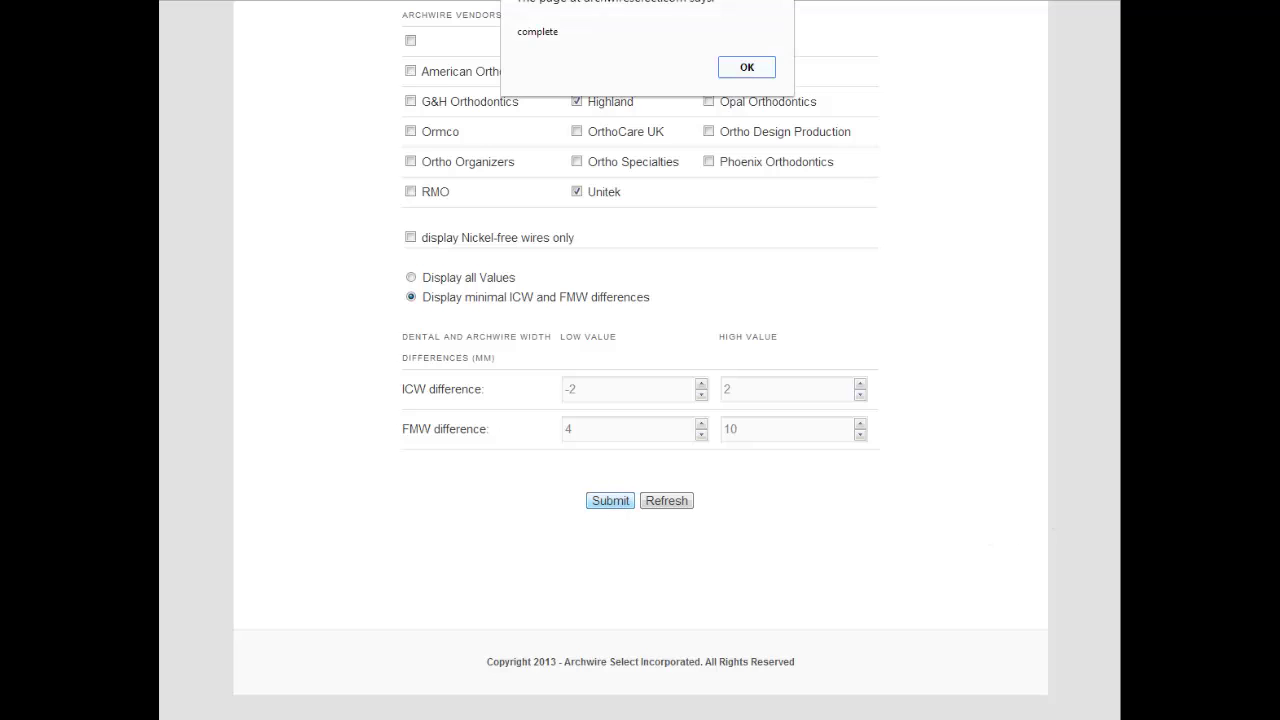
pyautogui.click(763, 71)
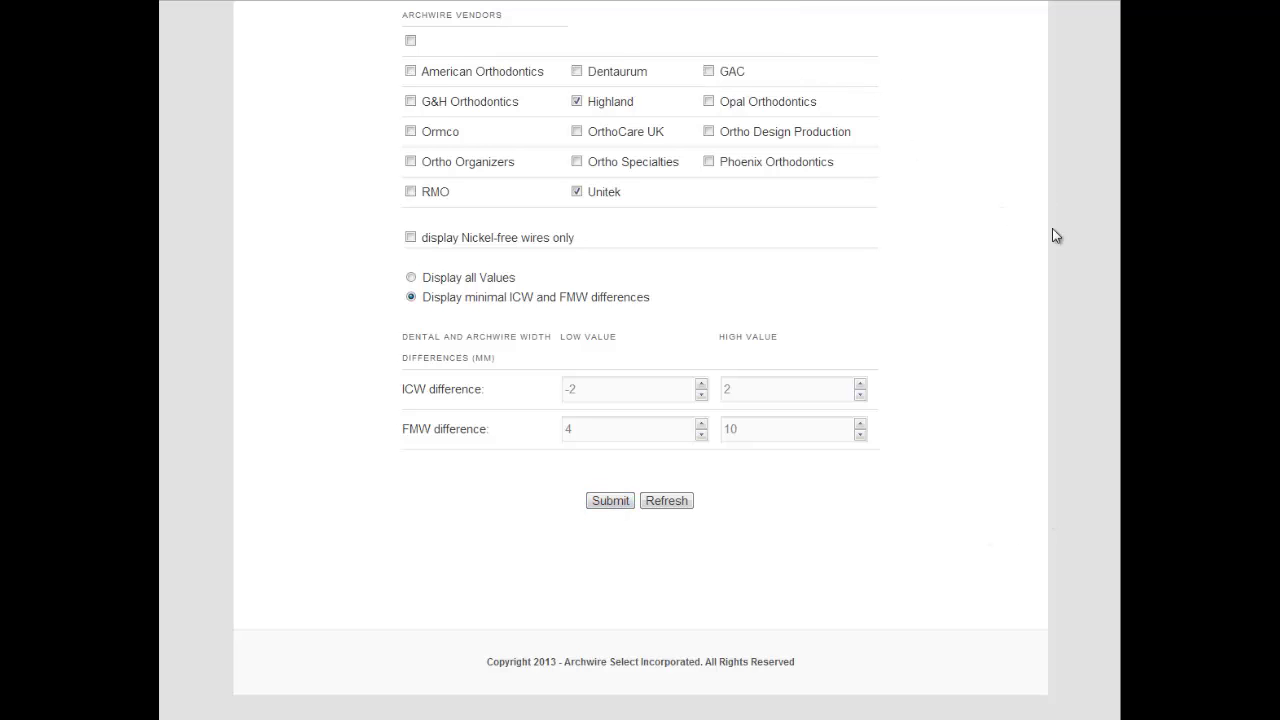
pyautogui.click(689, 501)
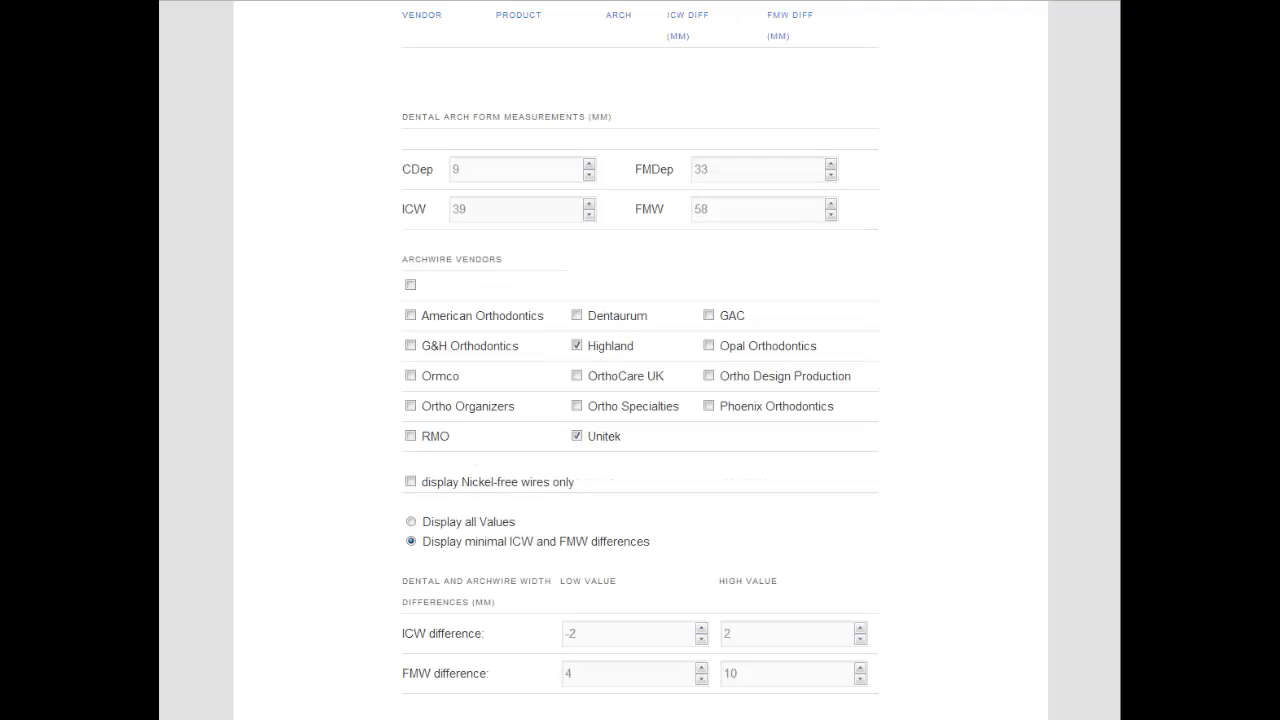
# - Select all archwire vendors in the vendor list
pyautogui.scroll(2, 910, 350)
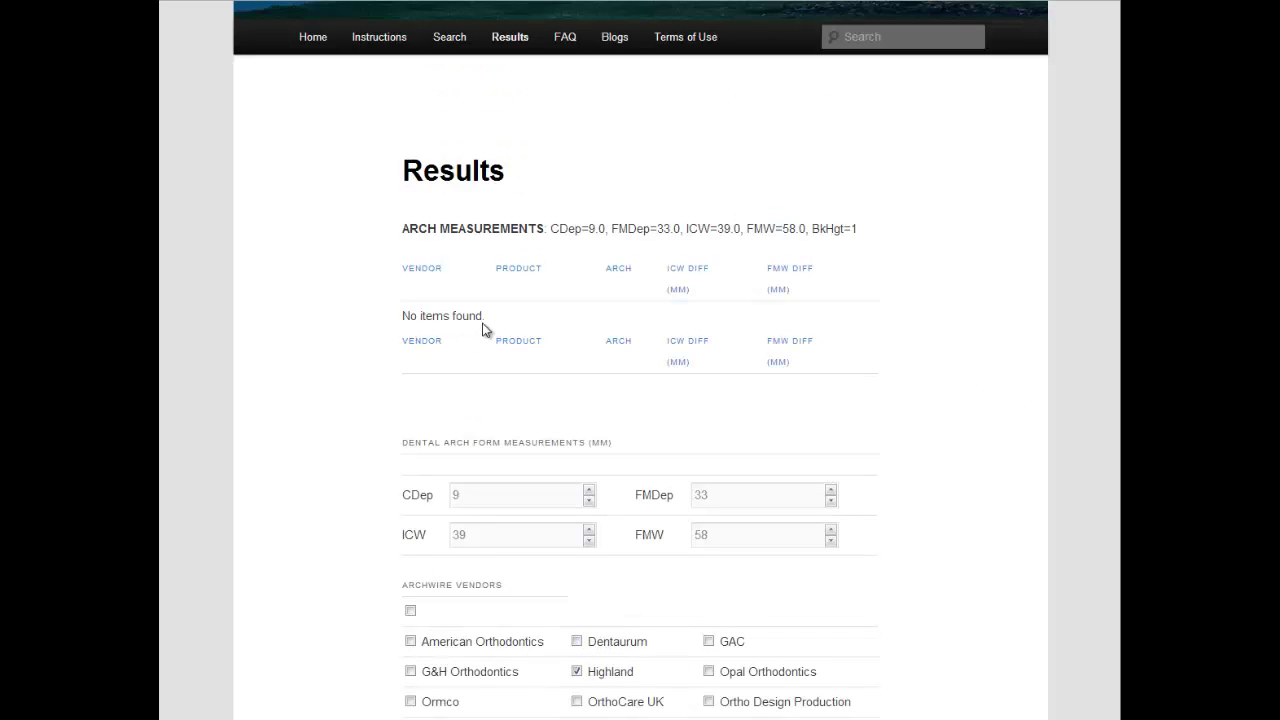
pyautogui.scroll(-3, 1010, 440)
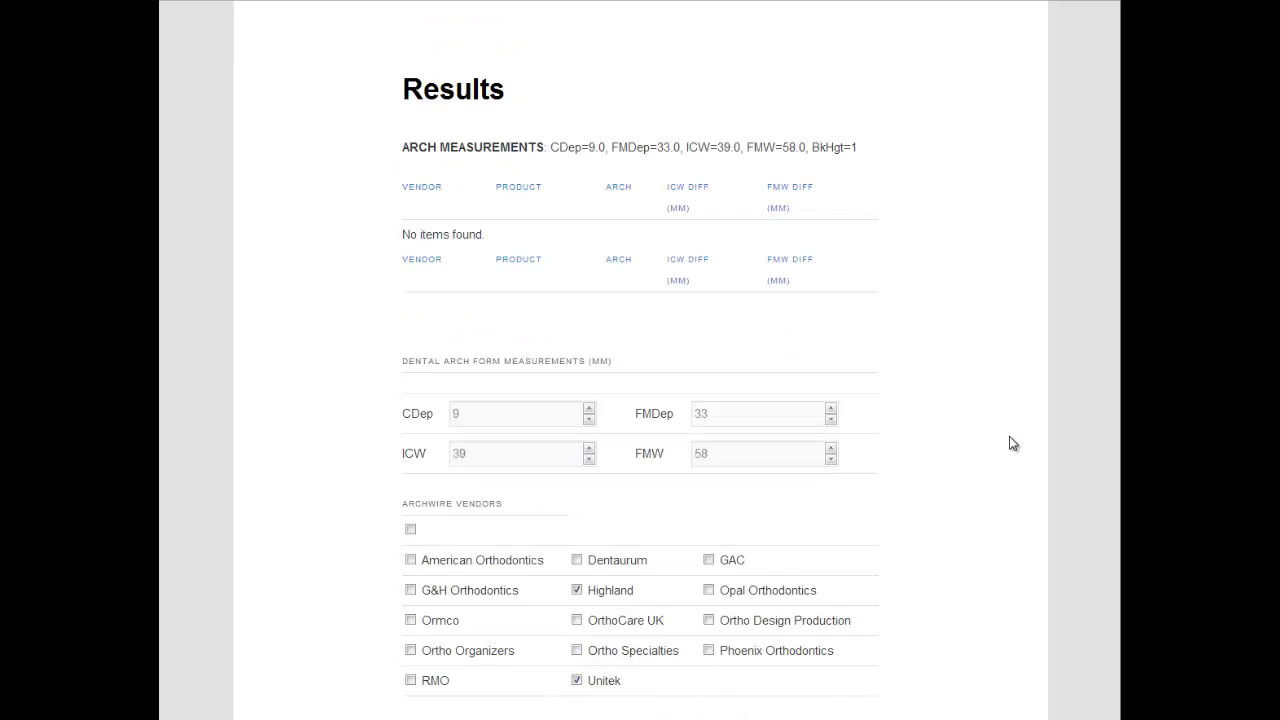
pyautogui.scroll(-3, 1010, 443)
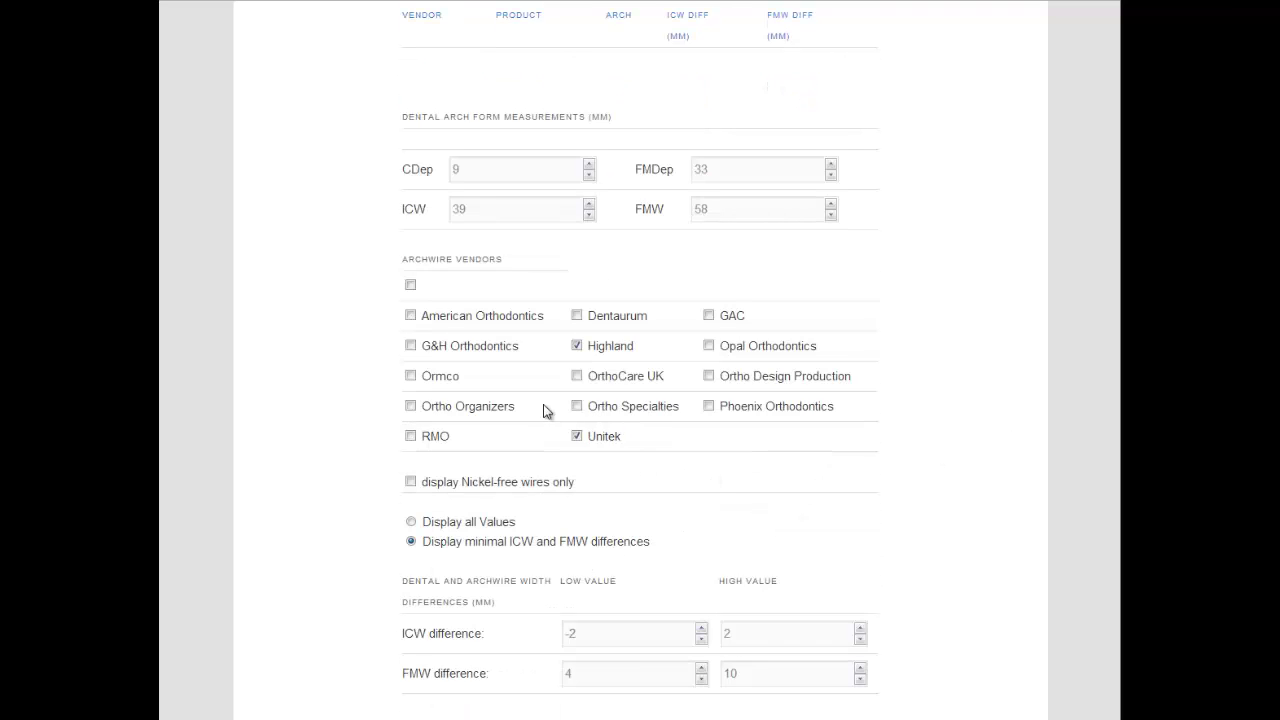
pyautogui.click(410, 285)
# - Submit the search with the same ICW and FMW ranges and refresh the results
pyautogui.scroll(-5, 1008, 449)
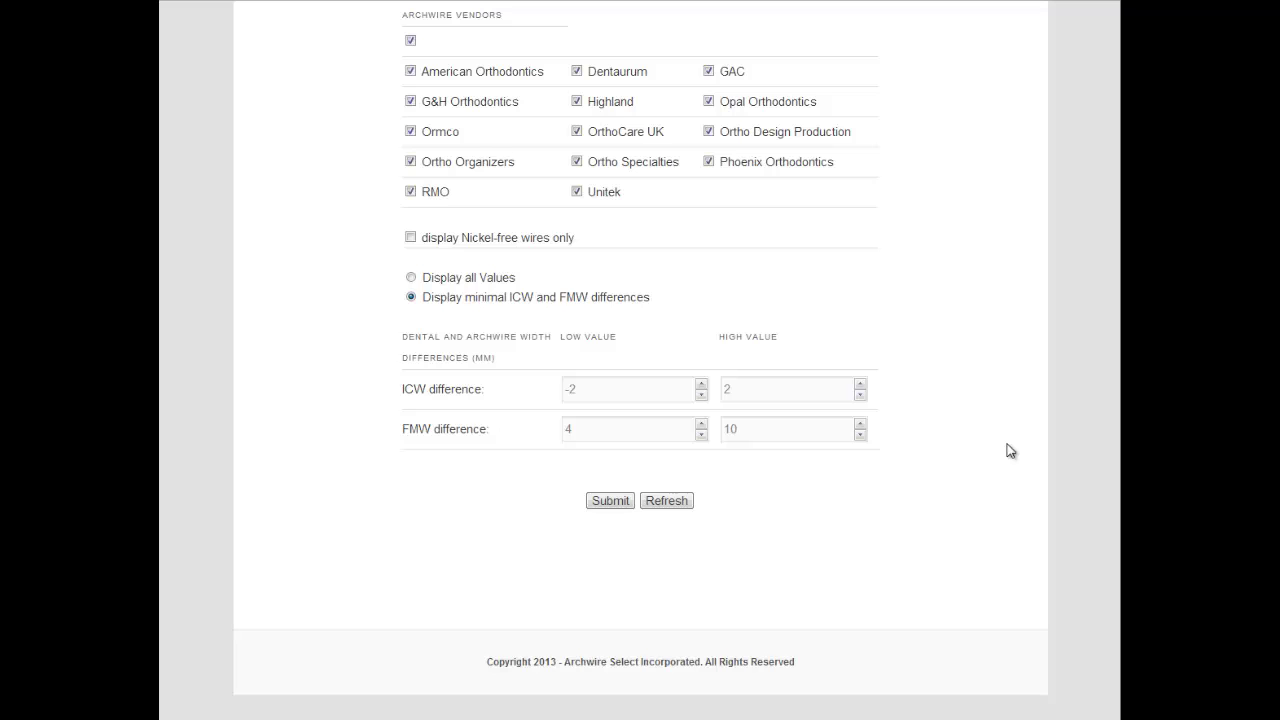
pyautogui.click(610, 501)
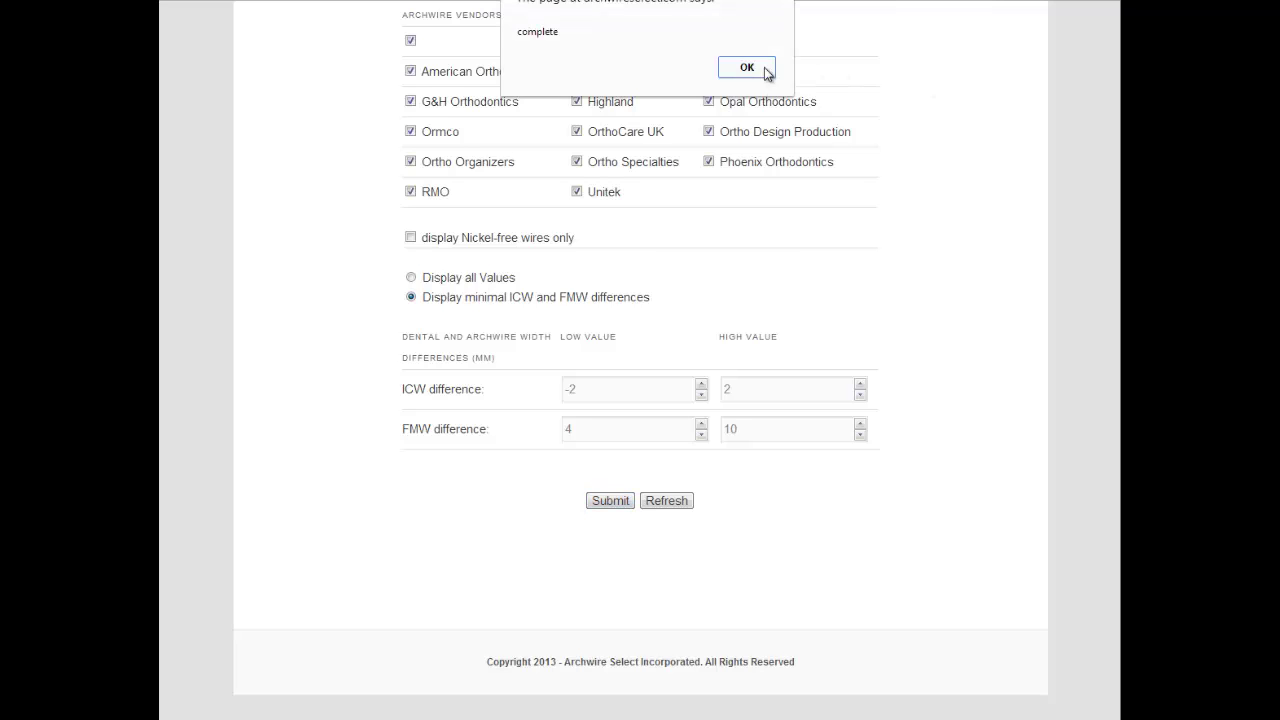
pyautogui.click(740, 67)
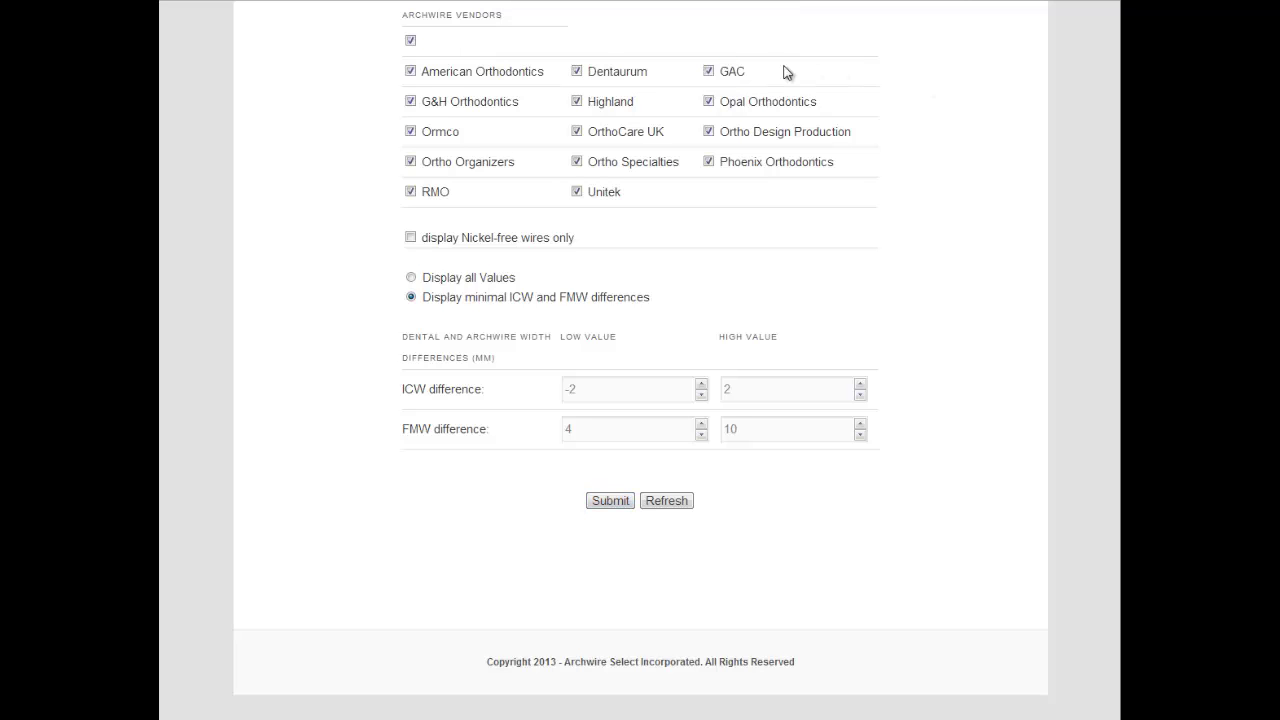
pyautogui.click(655, 502)
# - Review the four matches: AO VLP Arch Form, Damon arch, Bioform IV, Natural Arch Form II
pyautogui.scroll(7, 640, 360)
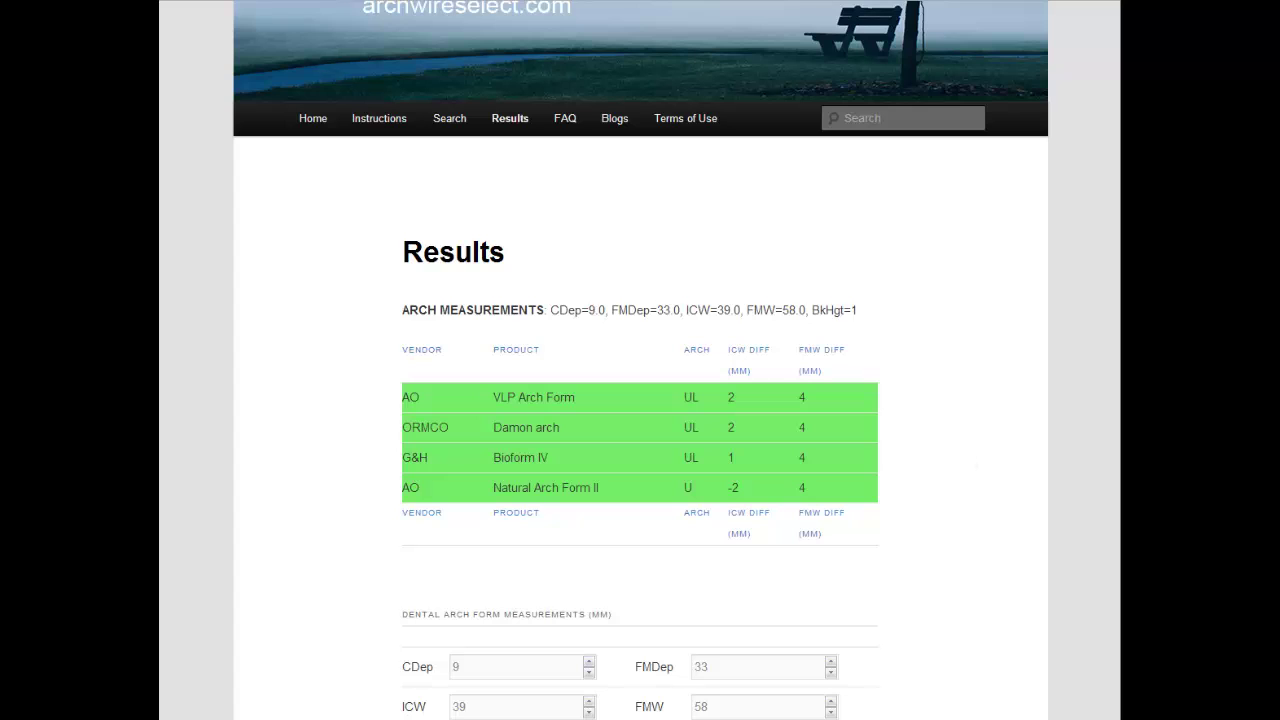
pyautogui.scroll(-1, 1074, 453)
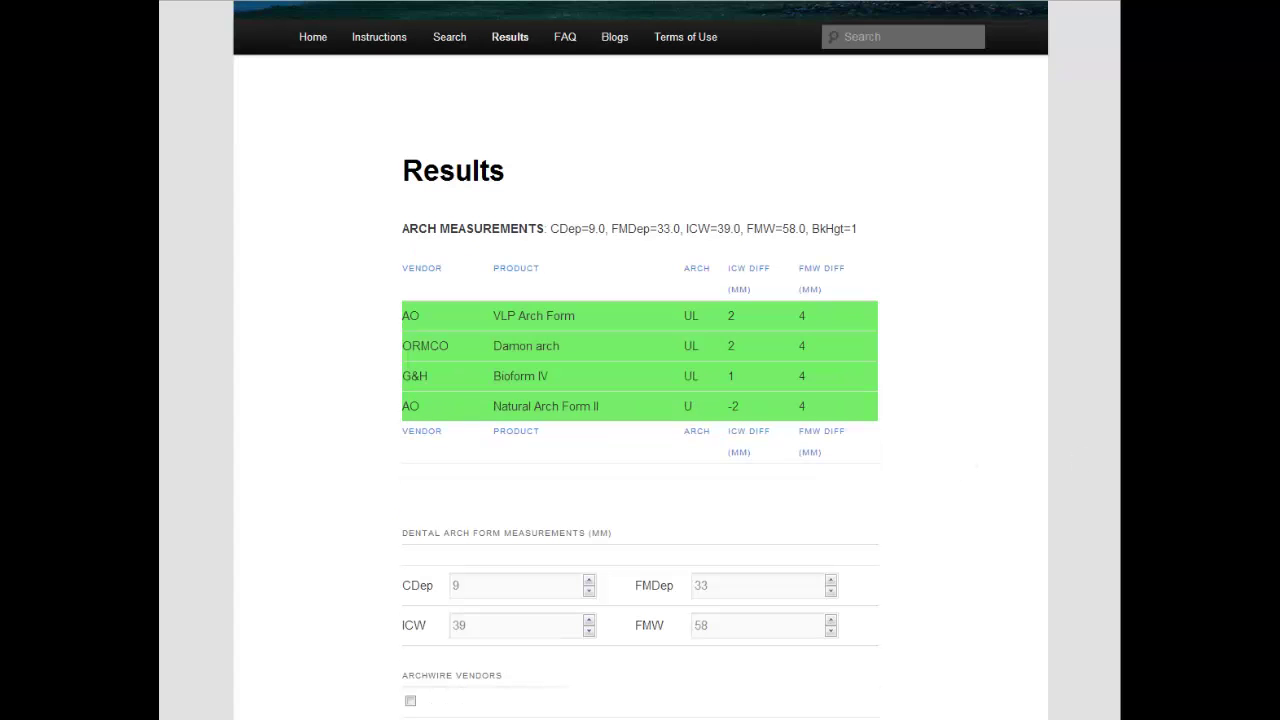
pyautogui.scroll(-1, 1040, 442)
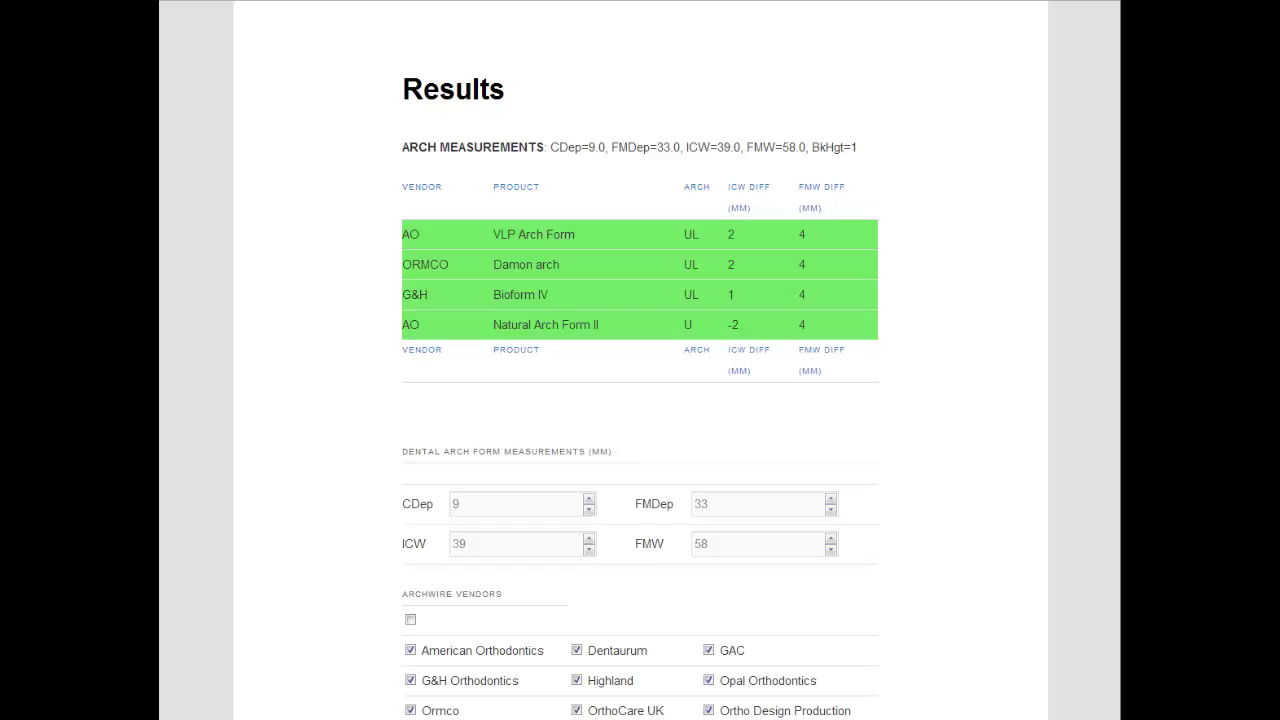
pyautogui.scroll(3, 640, 360)
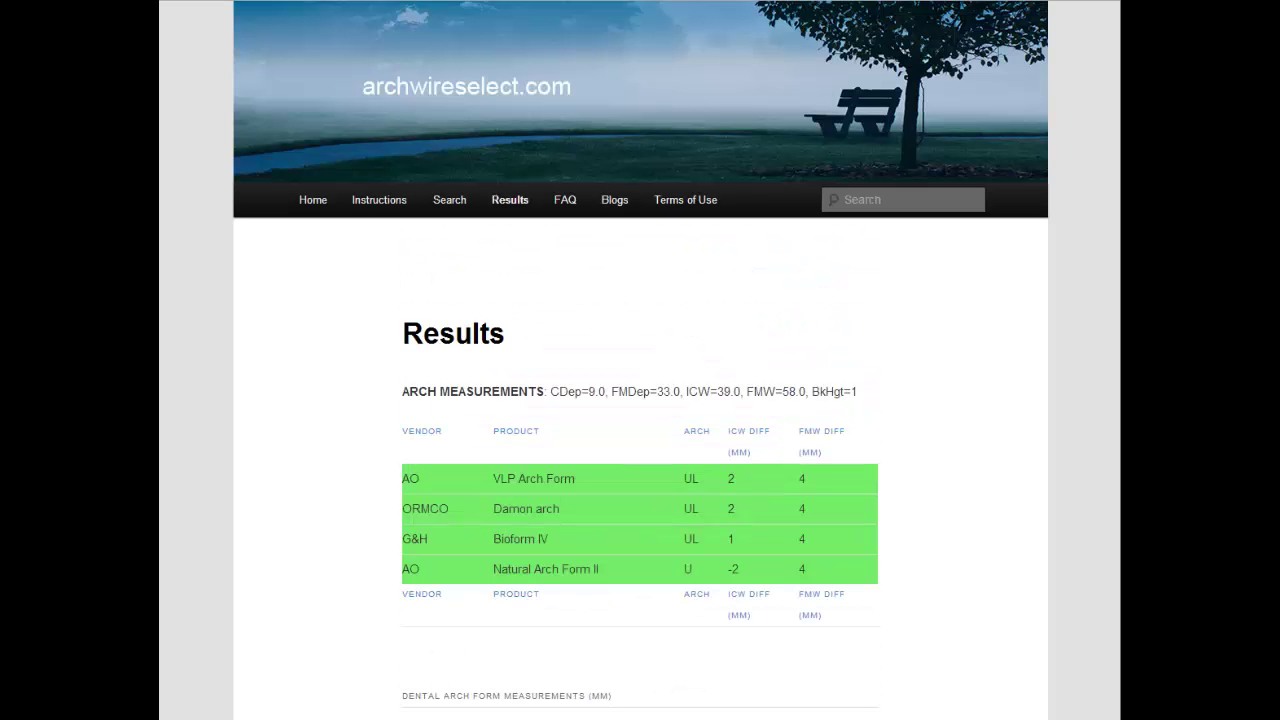